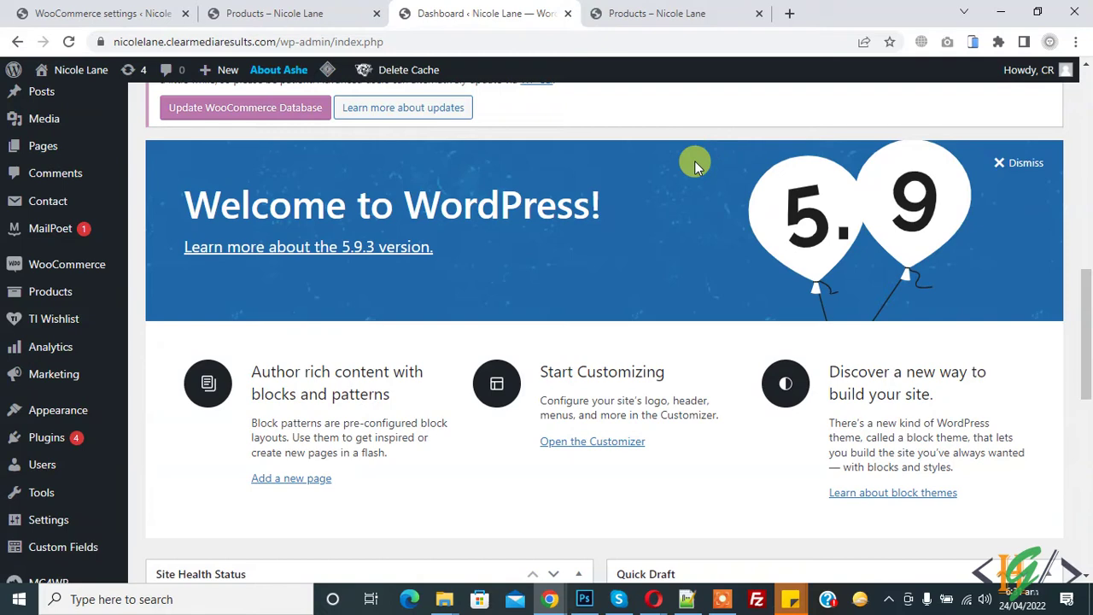
# Search the Add New plugins page for 'Order Minimum/Maximum Amount for WooCommerce'.
pyautogui.scroll(2, 495, 318)
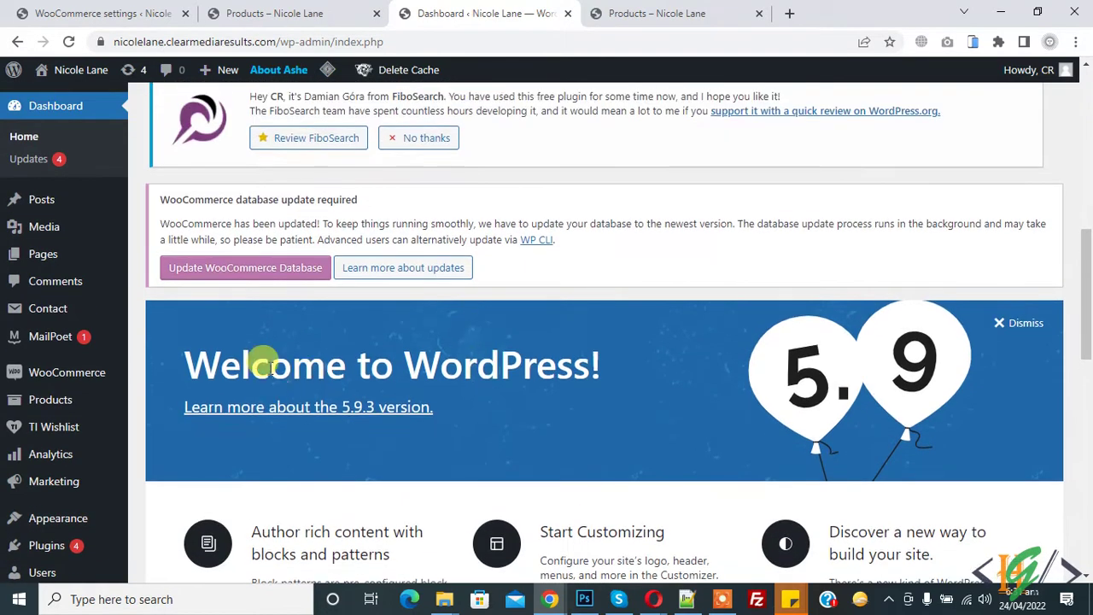
pyautogui.scroll(-2, 54, 488)
pyautogui.moveTo(65, 389)
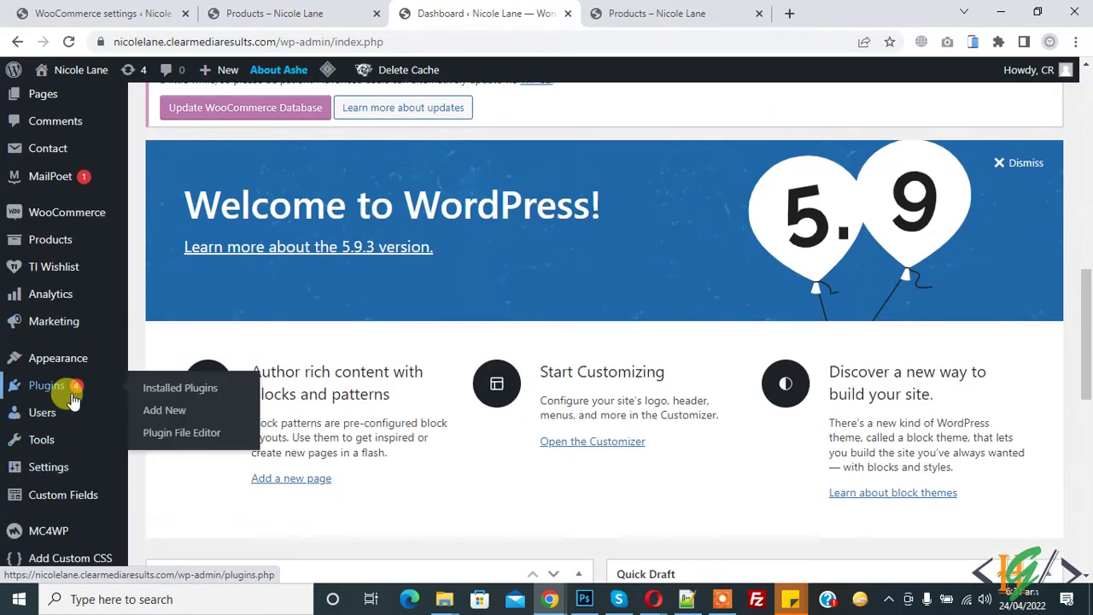
pyautogui.click(171, 412)
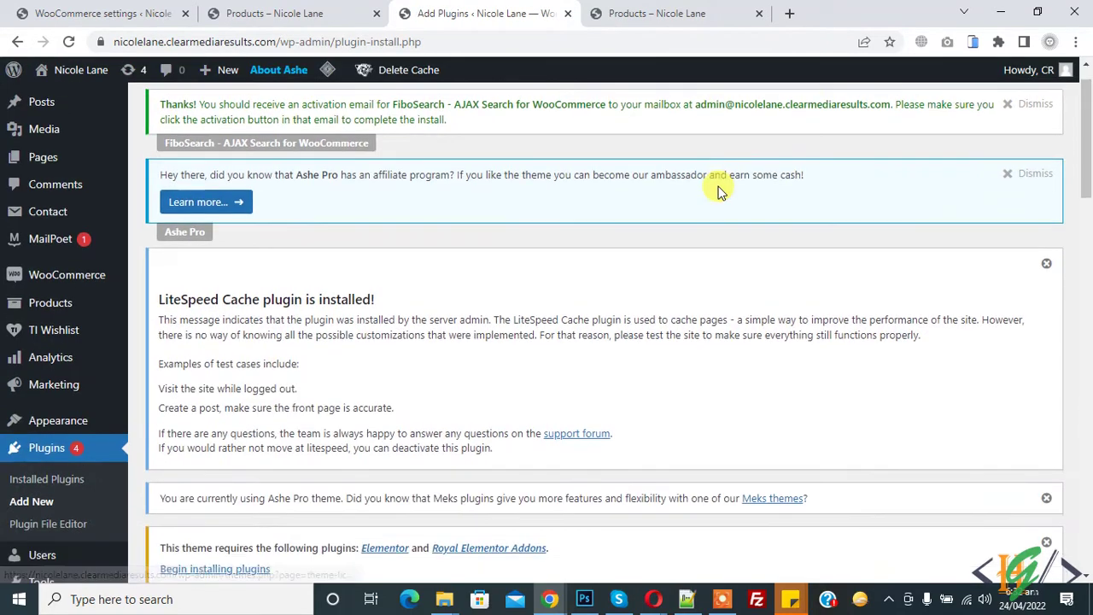
pyautogui.scroll(-6, 708, 196)
pyautogui.click(888, 194)
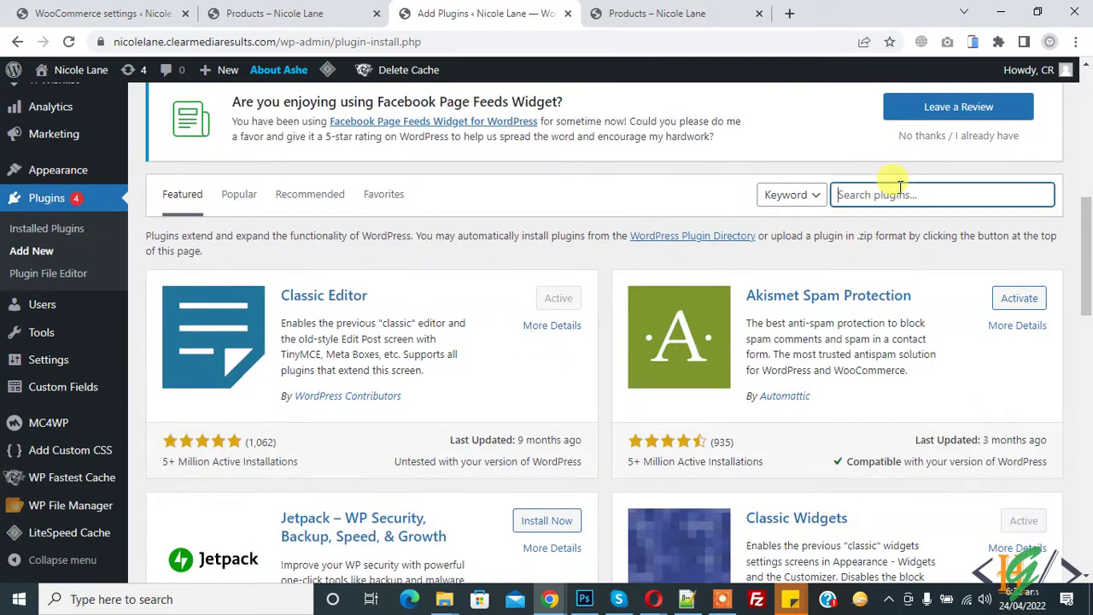
pyautogui.hotkey('ctrl', 'v')
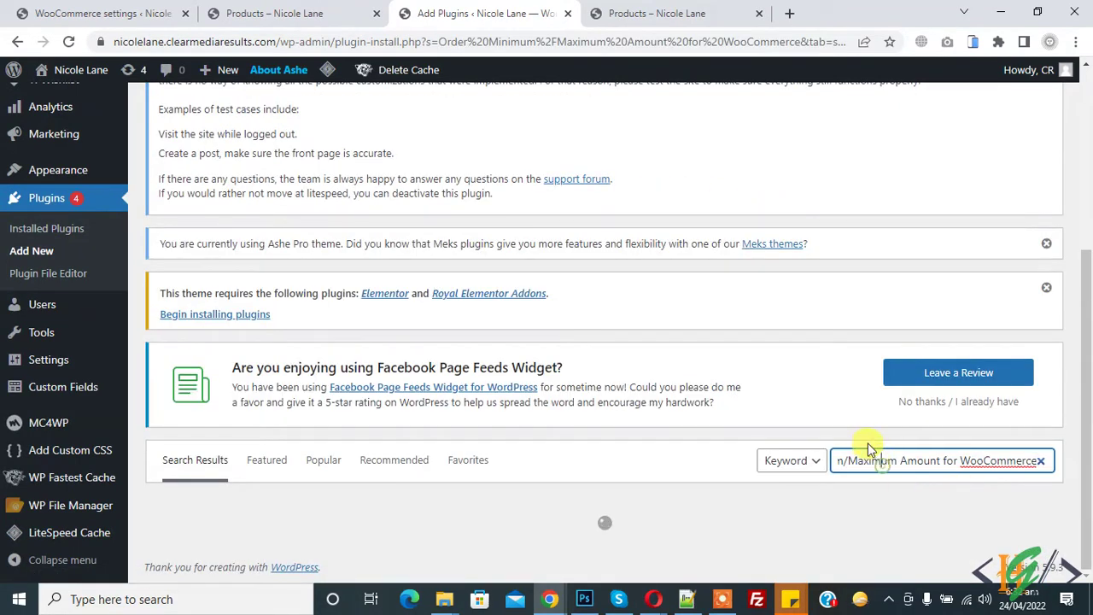
# Install and activate the Order Minimum/Maximum Amount for WooCommerce plugin.
pyautogui.scroll(-3, 773, 340)
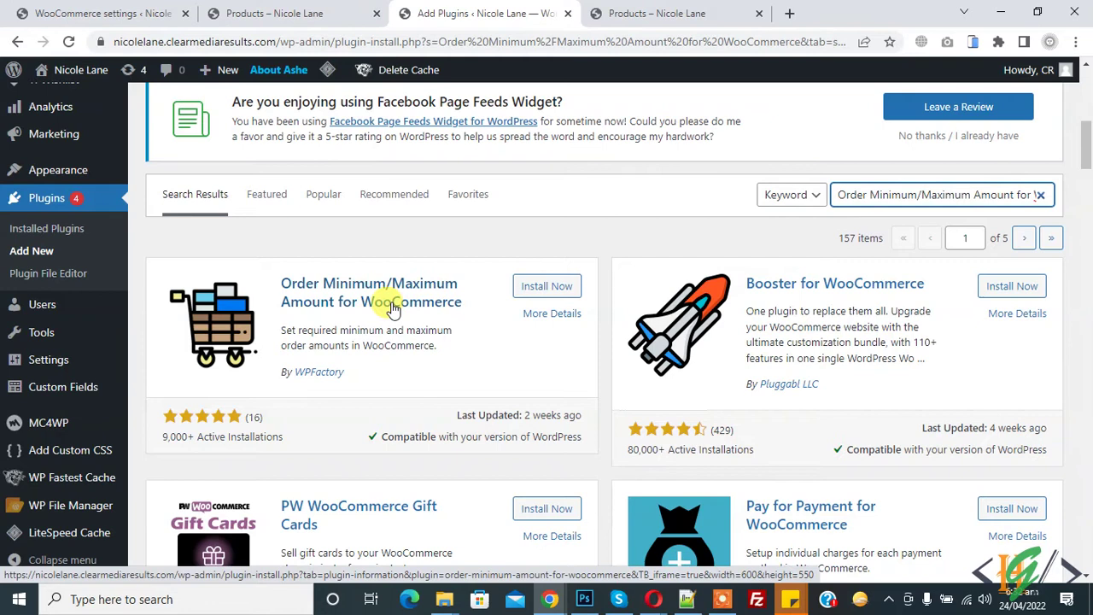
pyautogui.click(542, 291)
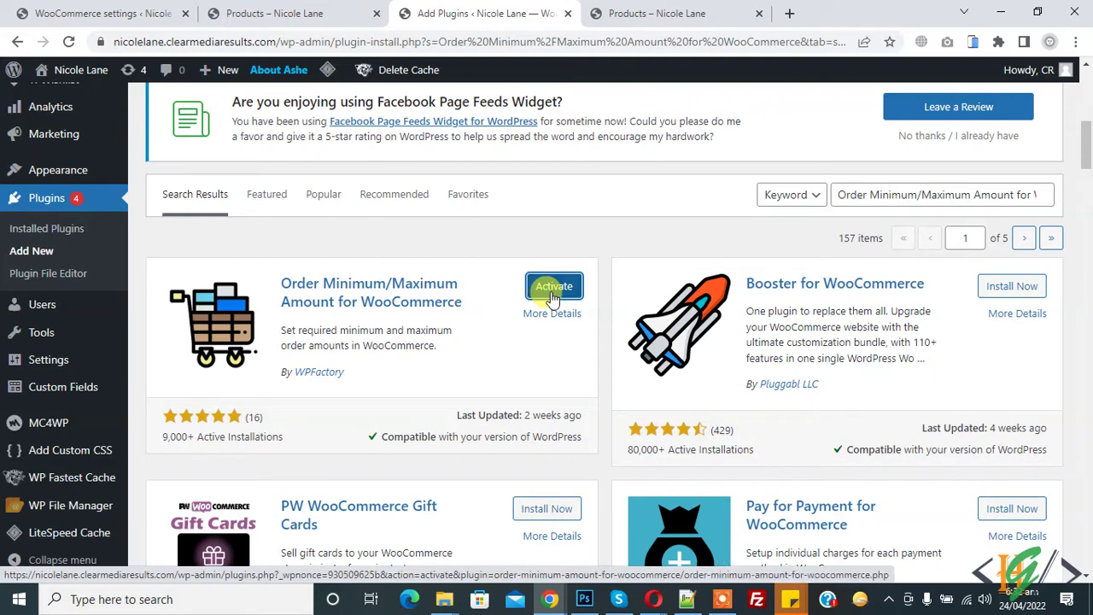
pyautogui.click(553, 295)
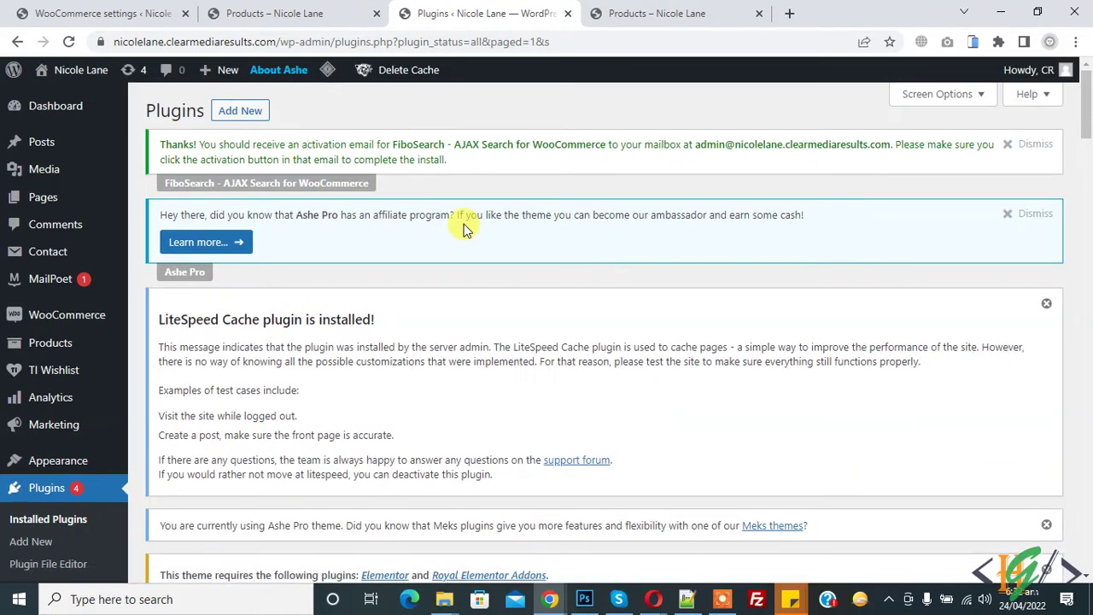
# Go to WooCommerce Settings and bring up the Order Min/Max Amount tab's General options.
pyautogui.scroll(-1, 455, 211)
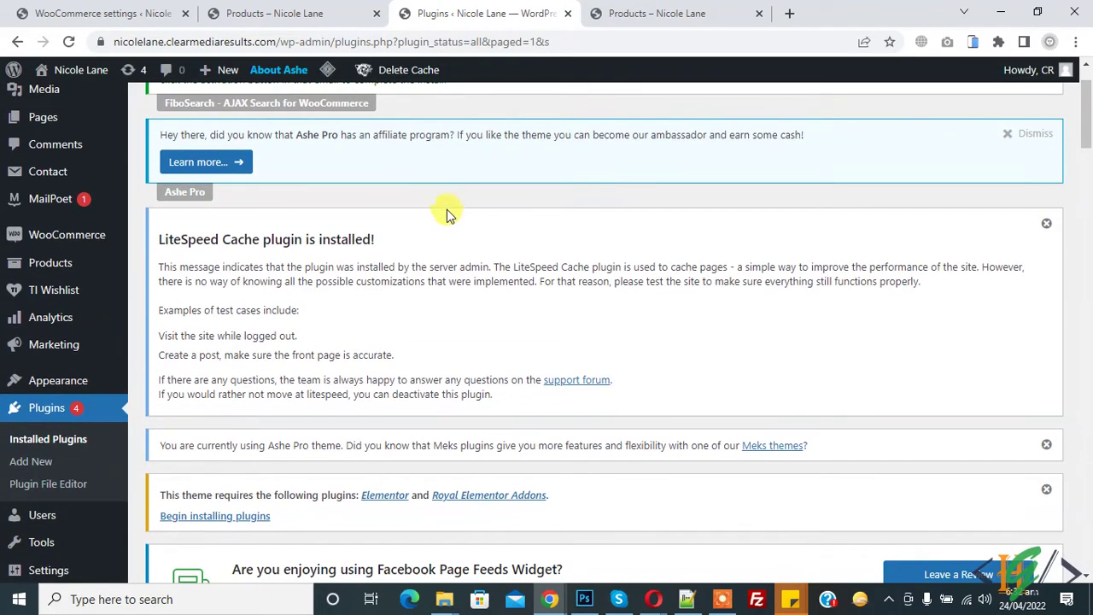
pyautogui.moveTo(111, 235)
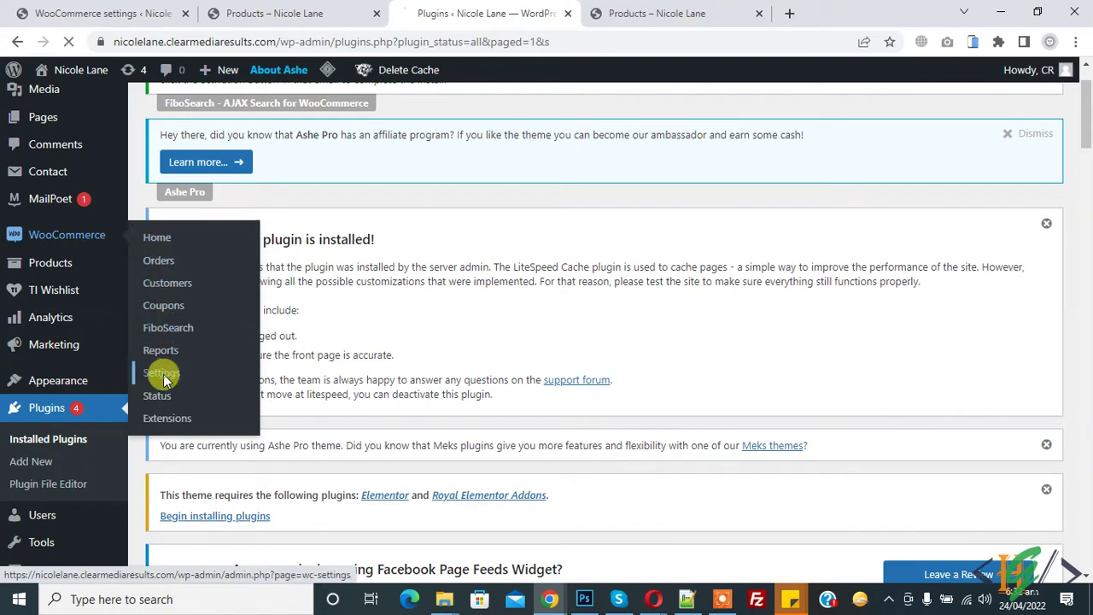
pyautogui.click(203, 370)
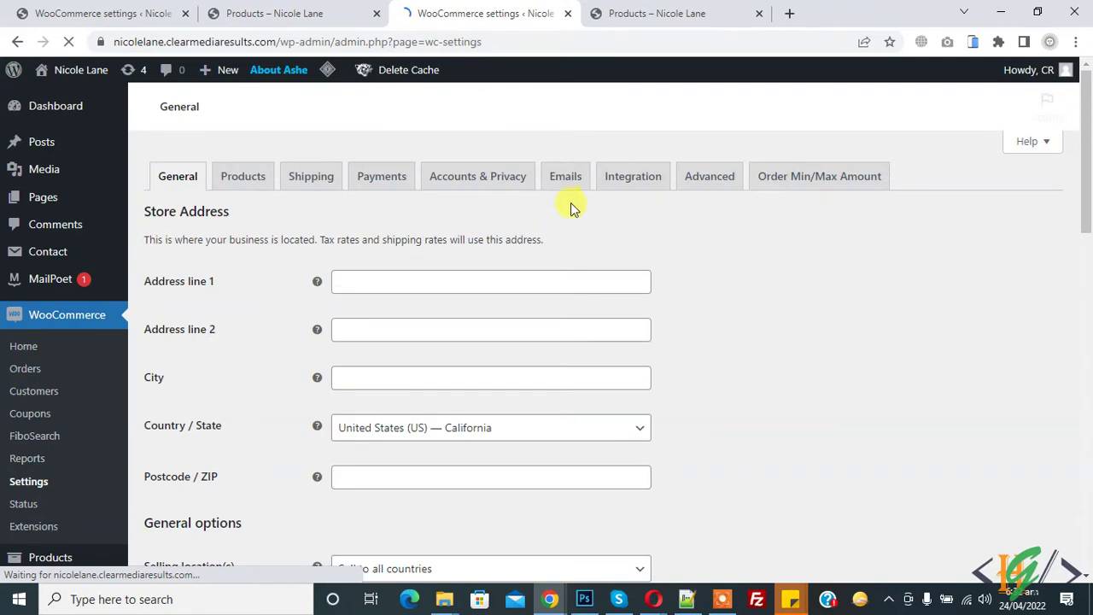
pyautogui.scroll(-2, 693, 170)
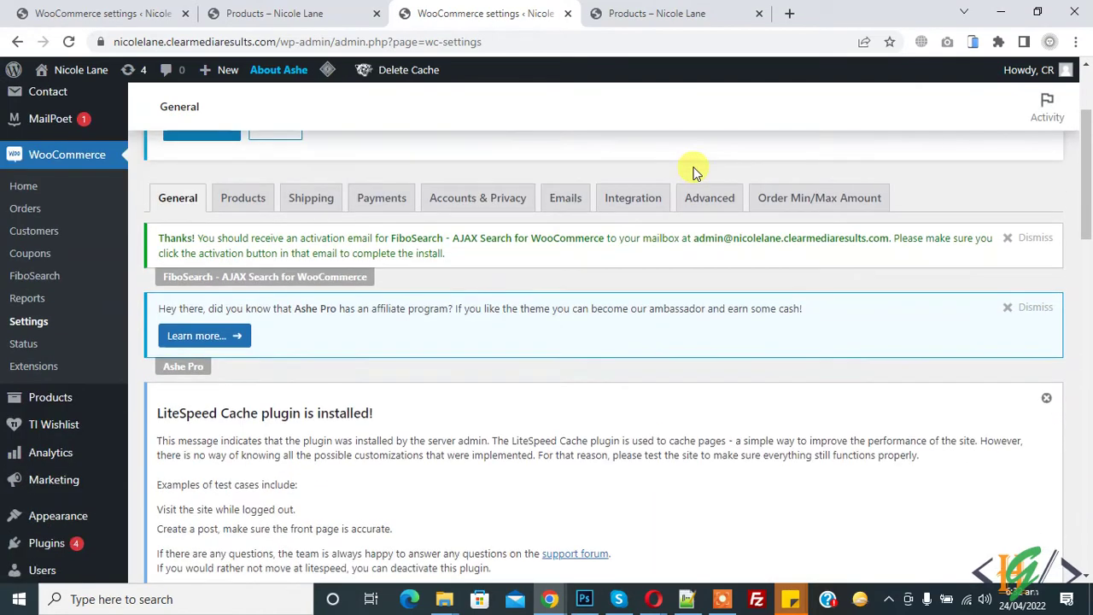
pyautogui.click(820, 199)
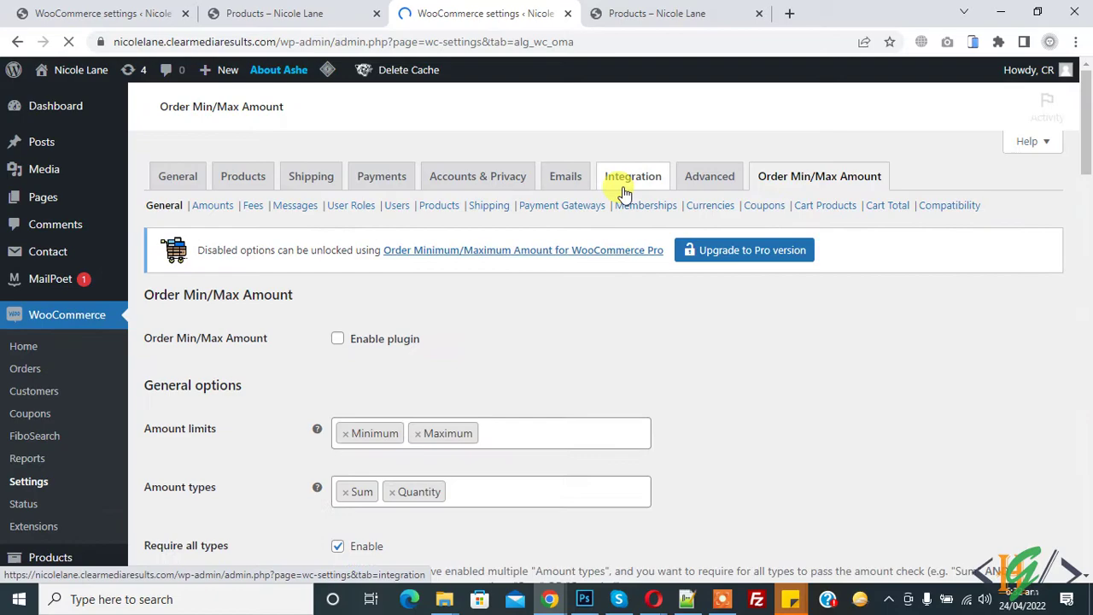
pyautogui.scroll(-5, 578, 227)
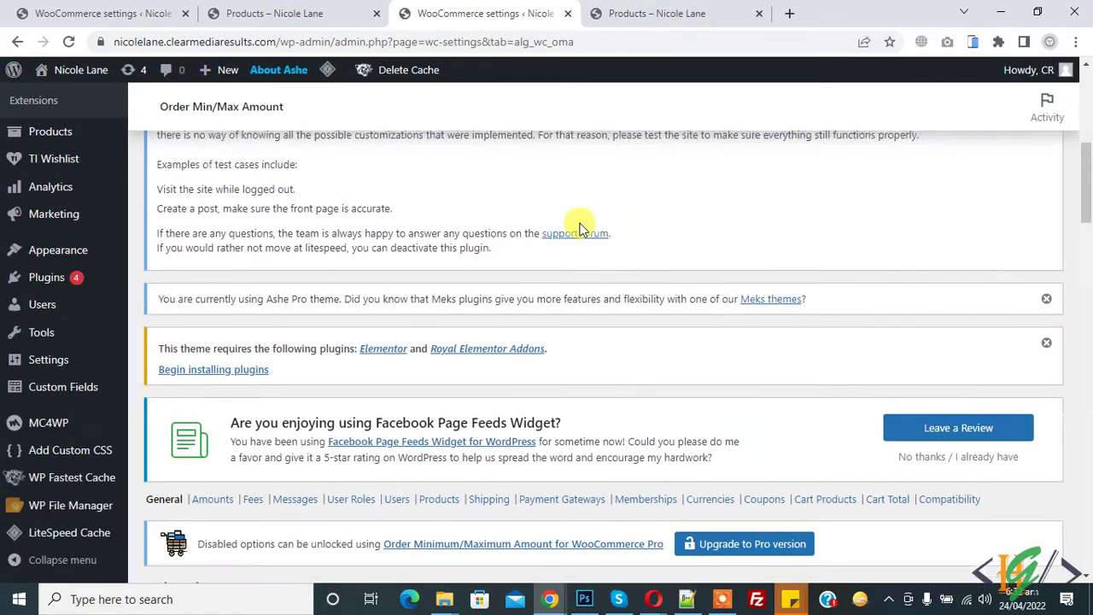
pyautogui.scroll(-4, 578, 227)
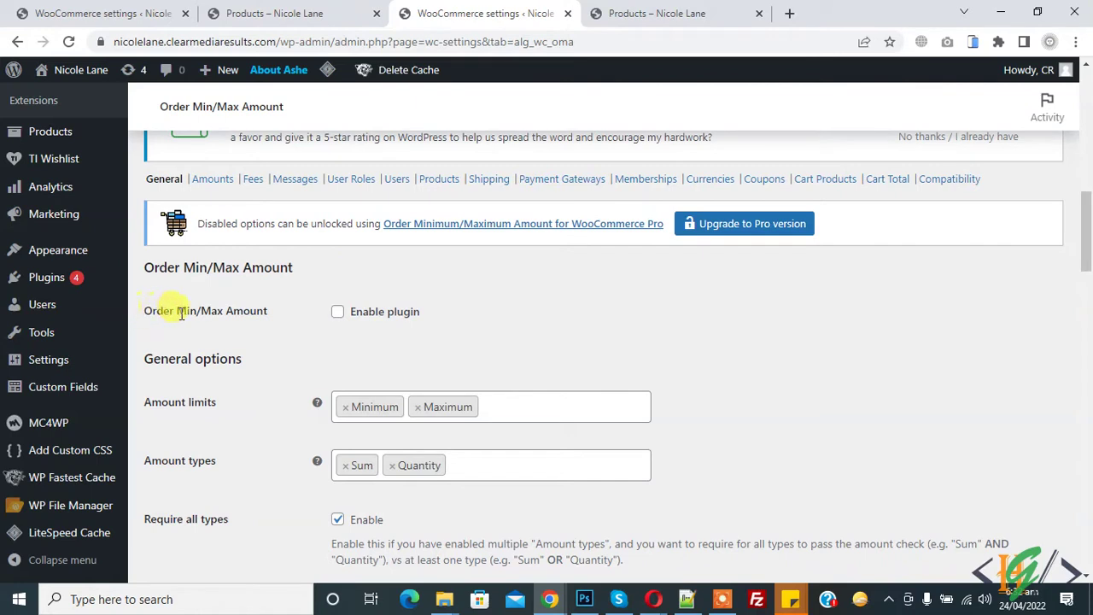
pyautogui.moveTo(200, 311); pyautogui.dragTo(251, 310)
# Tick Enable plugin, keeping Minimum/Maximum limits and Sum/Quantity amount types unchanged.
pyautogui.click(337, 313)
pyautogui.scroll(-1, 469, 303)
pyautogui.moveTo(147, 280); pyautogui.dragTo(243, 280)
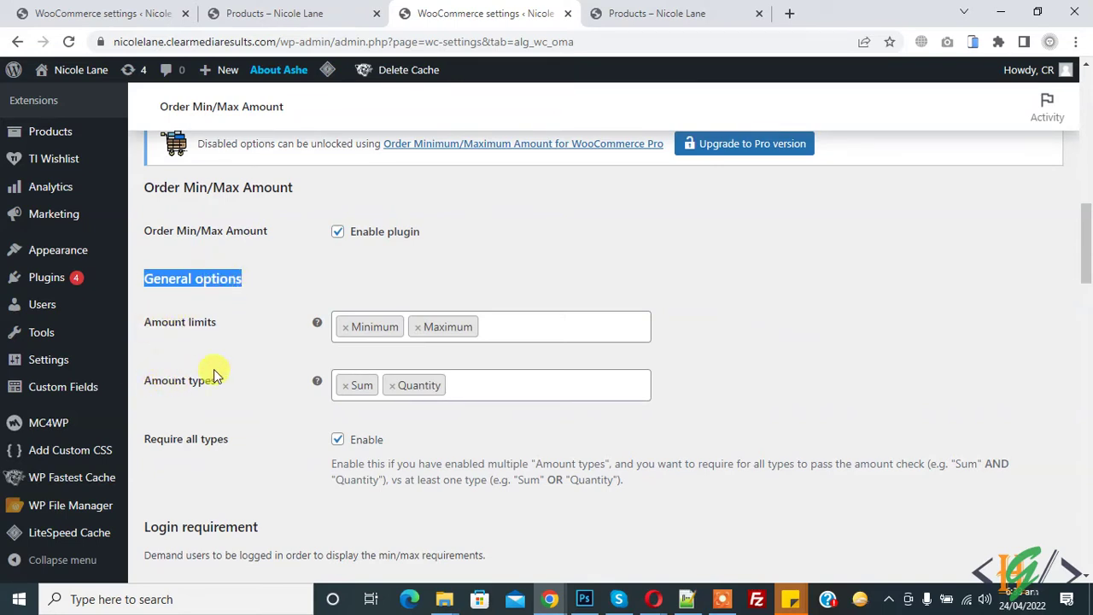
pyautogui.click(549, 329)
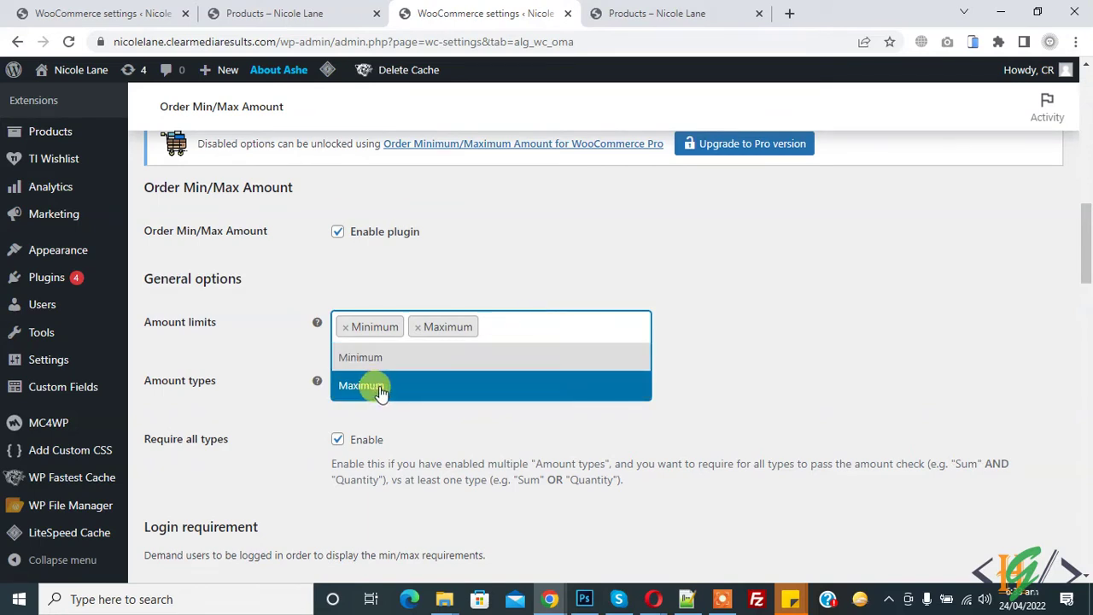
pyautogui.click(295, 342)
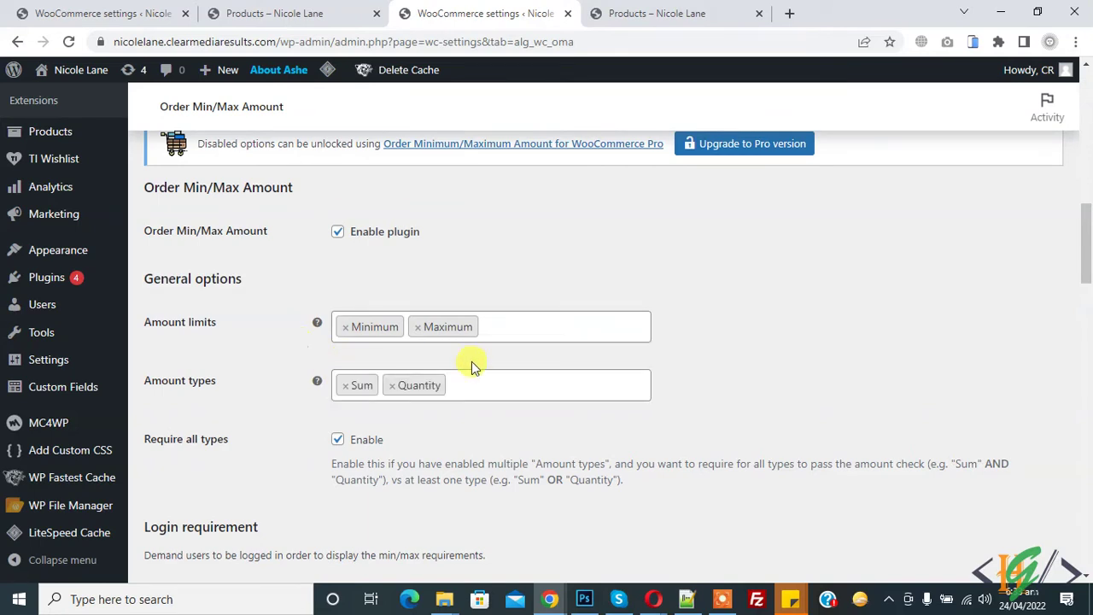
pyautogui.click(508, 385)
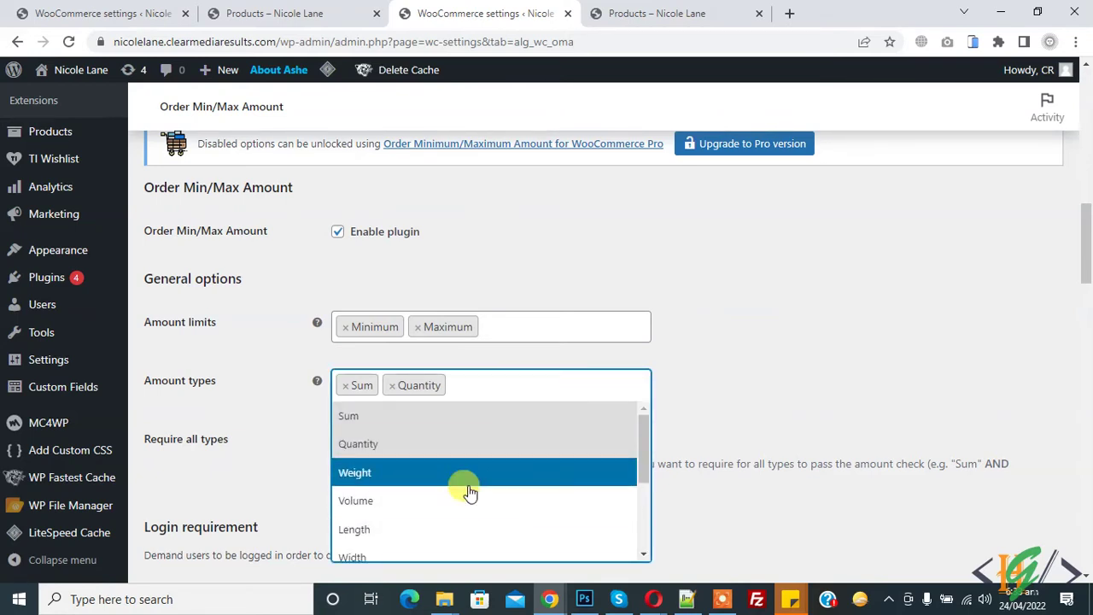
pyautogui.click(738, 323)
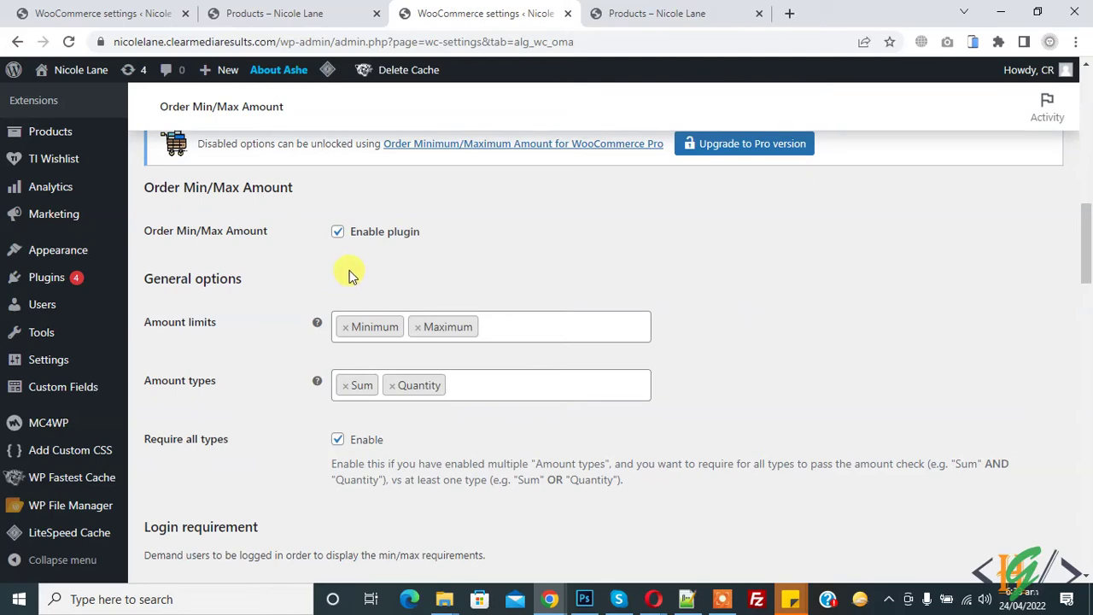
# Set the Proceed to checkout button option to 'Disable checkout button'.
pyautogui.scroll(-4, 472, 278)
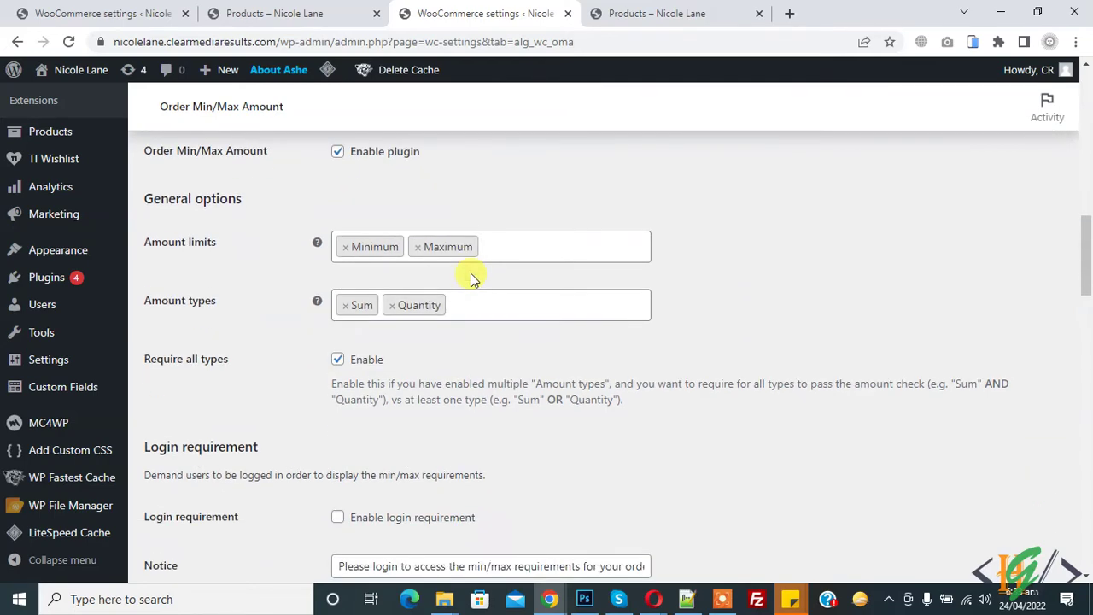
pyautogui.scroll(1, 481, 293)
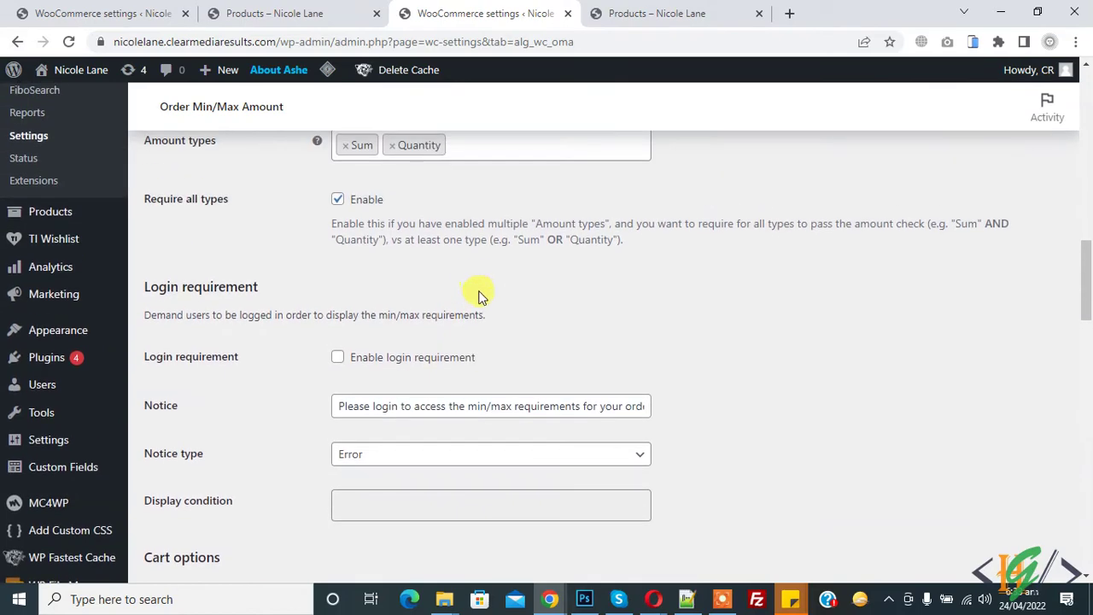
pyautogui.scroll(-2, 481, 293)
pyautogui.scroll(1, 479, 295)
pyautogui.scroll(1, 477, 298)
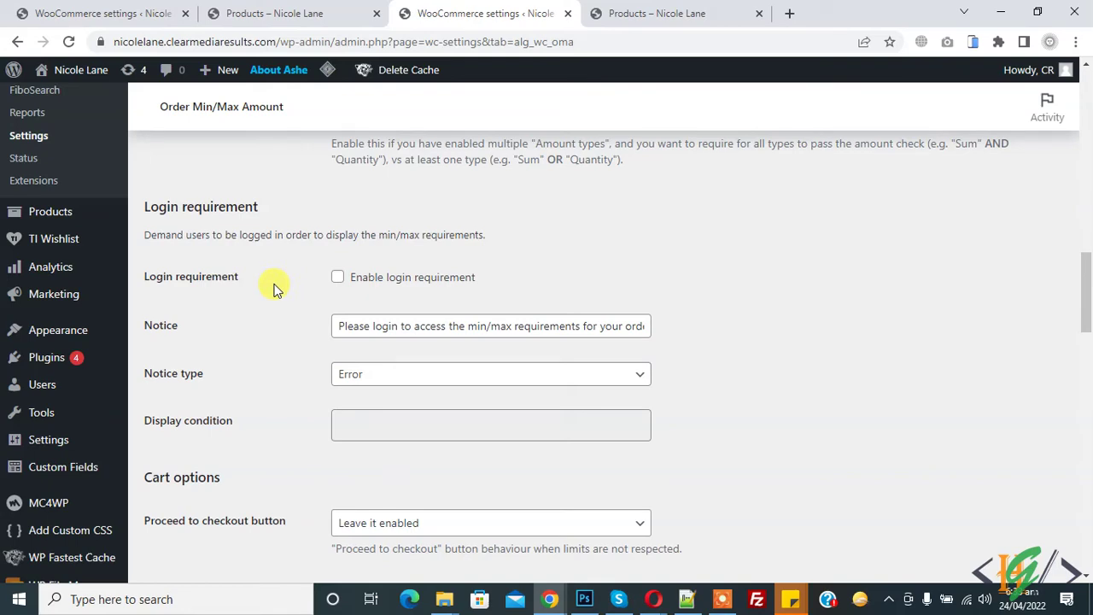
pyautogui.scroll(-3, 524, 305)
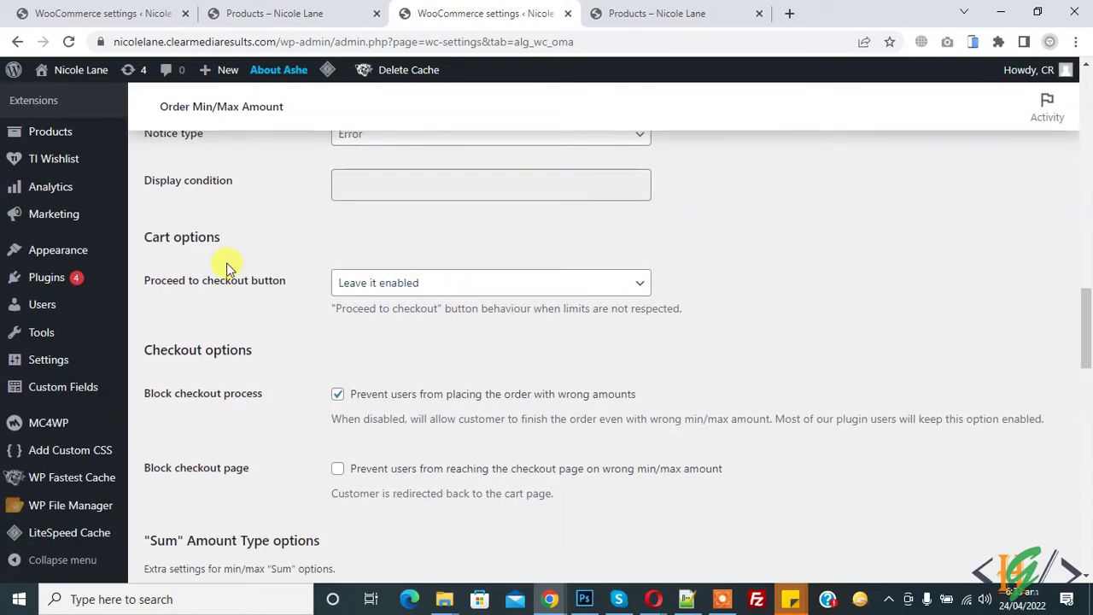
pyautogui.moveTo(145, 237); pyautogui.dragTo(227, 237)
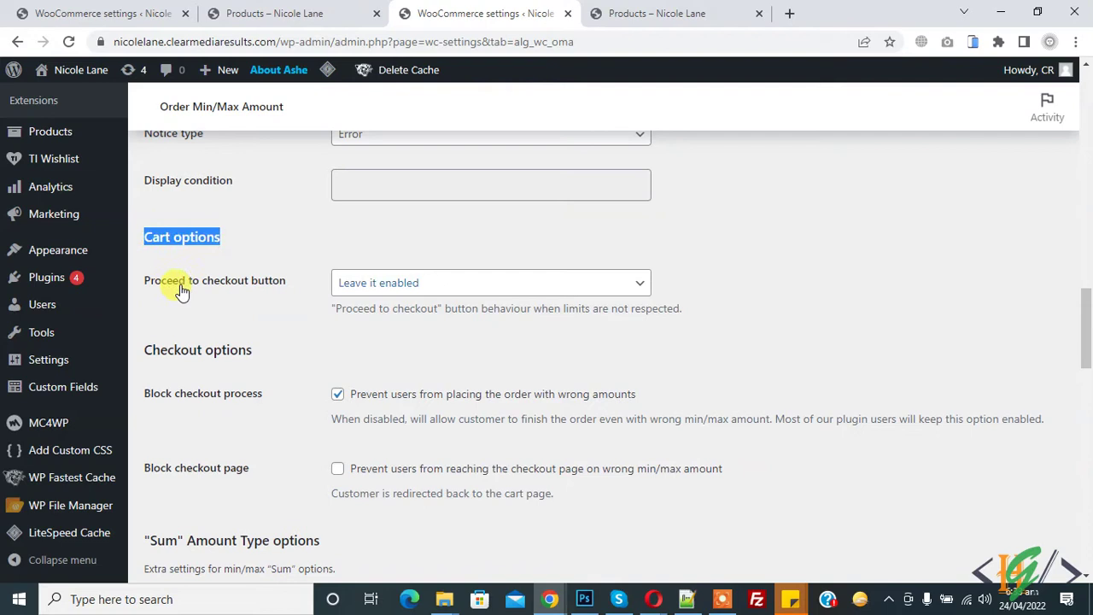
pyautogui.click(391, 294)
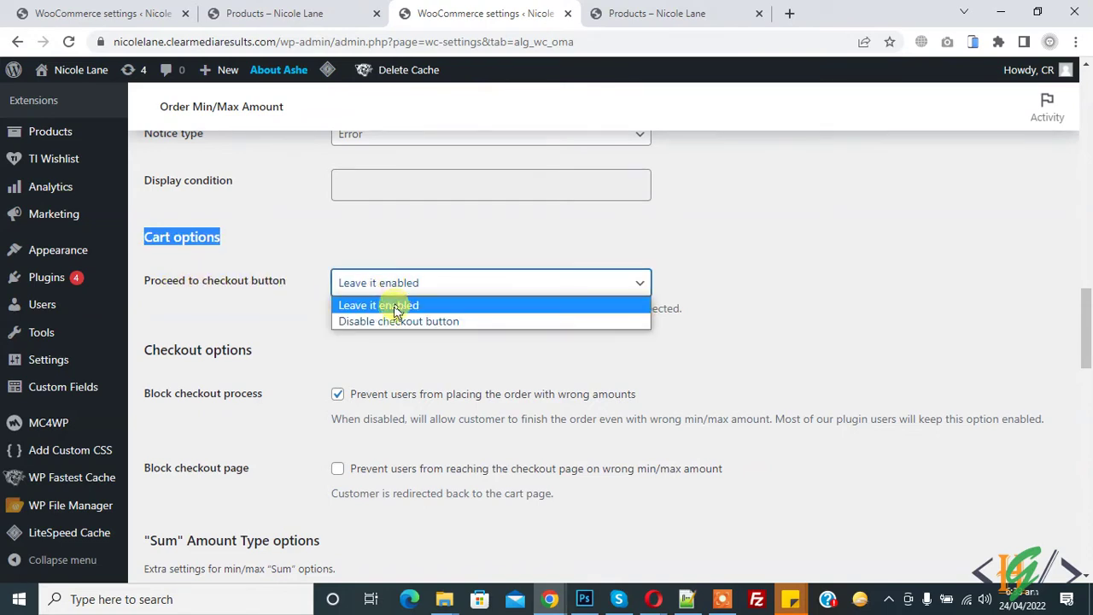
pyautogui.click(370, 319)
pyautogui.click(305, 313)
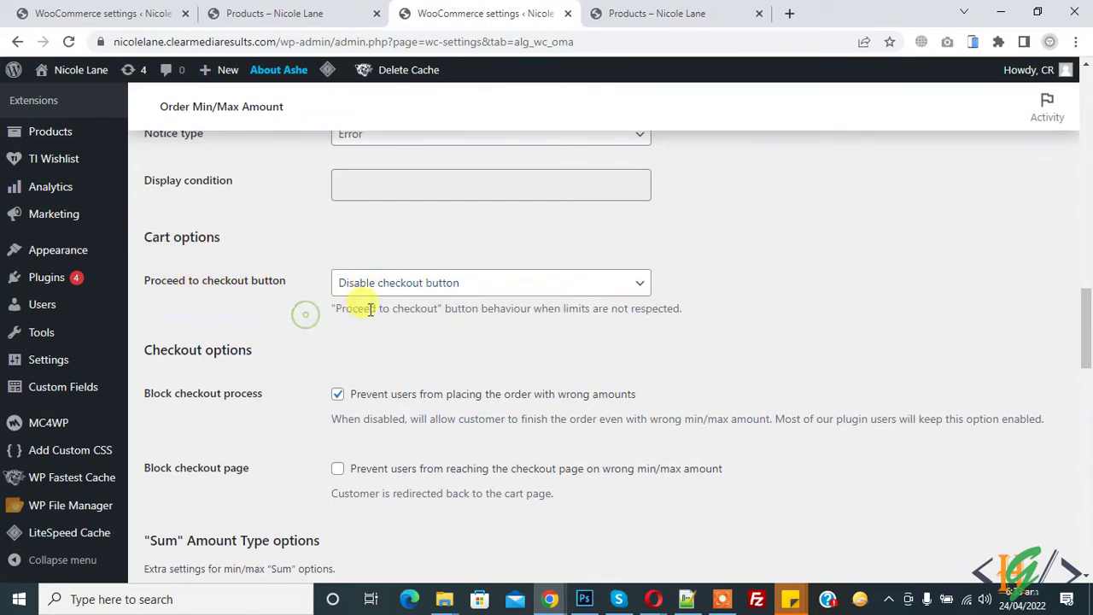
pyautogui.moveTo(333, 308); pyautogui.dragTo(634, 324)
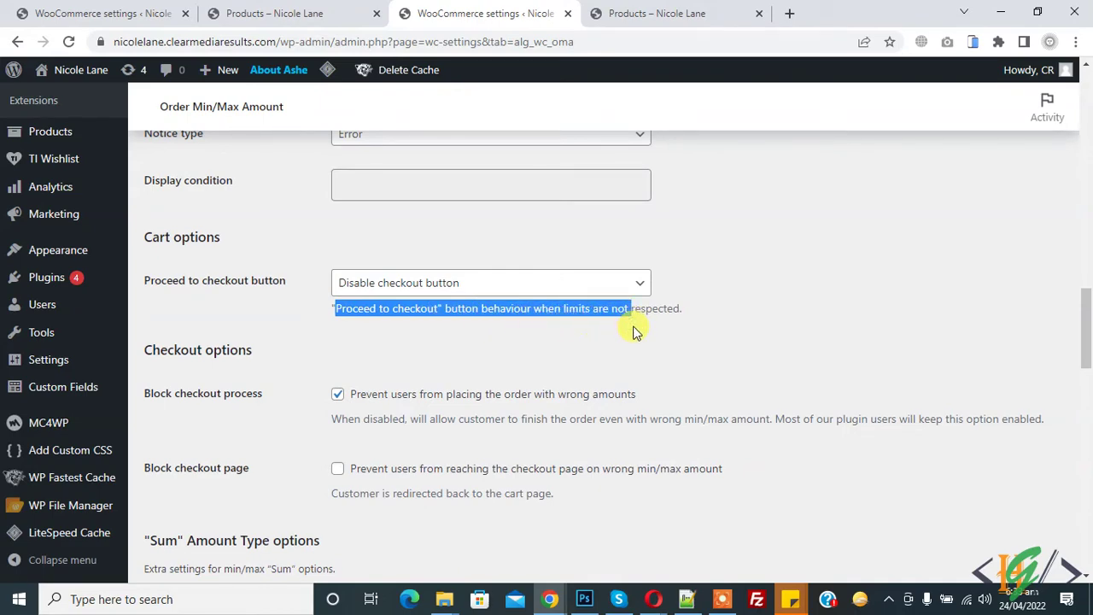
pyautogui.click(631, 330)
# Save the Order Min/Max Amount general settings.
pyautogui.scroll(-2, 626, 330)
pyautogui.scroll(-3, 621, 329)
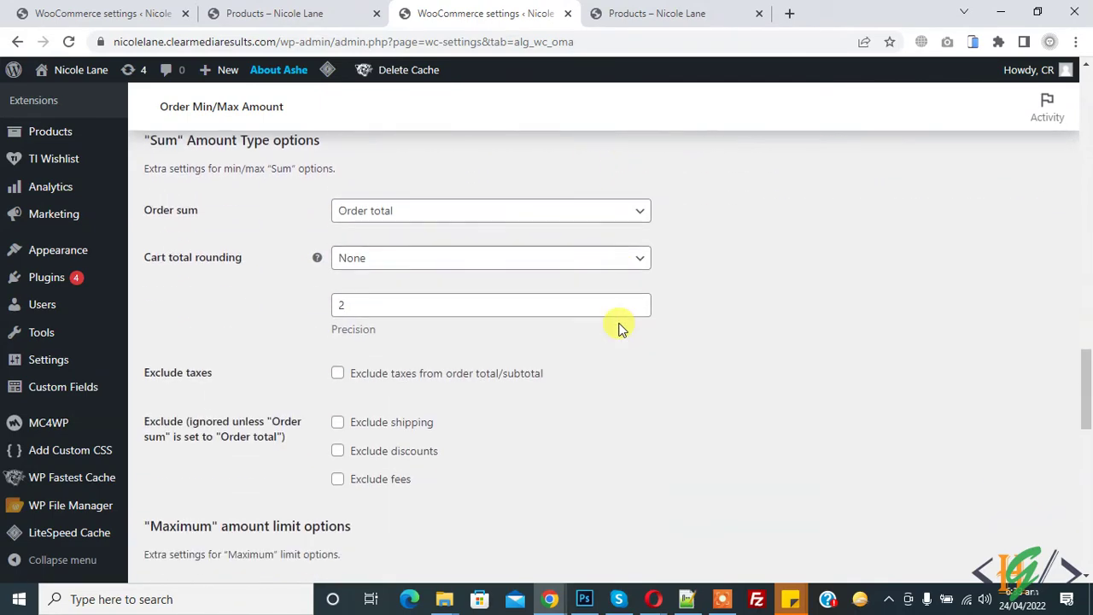
pyautogui.scroll(-5, 621, 330)
pyautogui.scroll(-6, 621, 329)
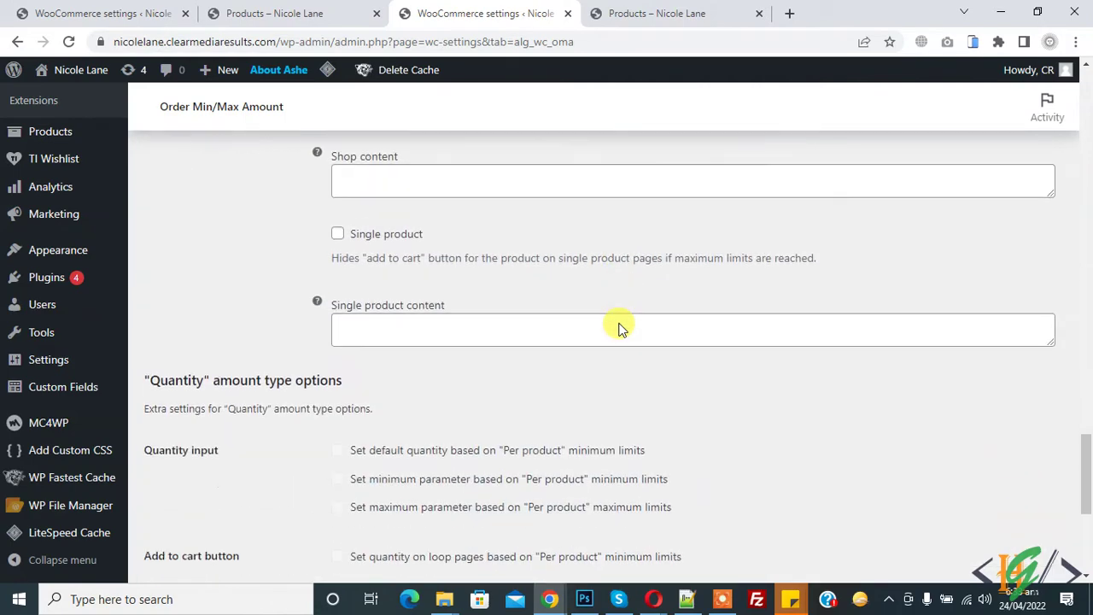
pyautogui.click(194, 500)
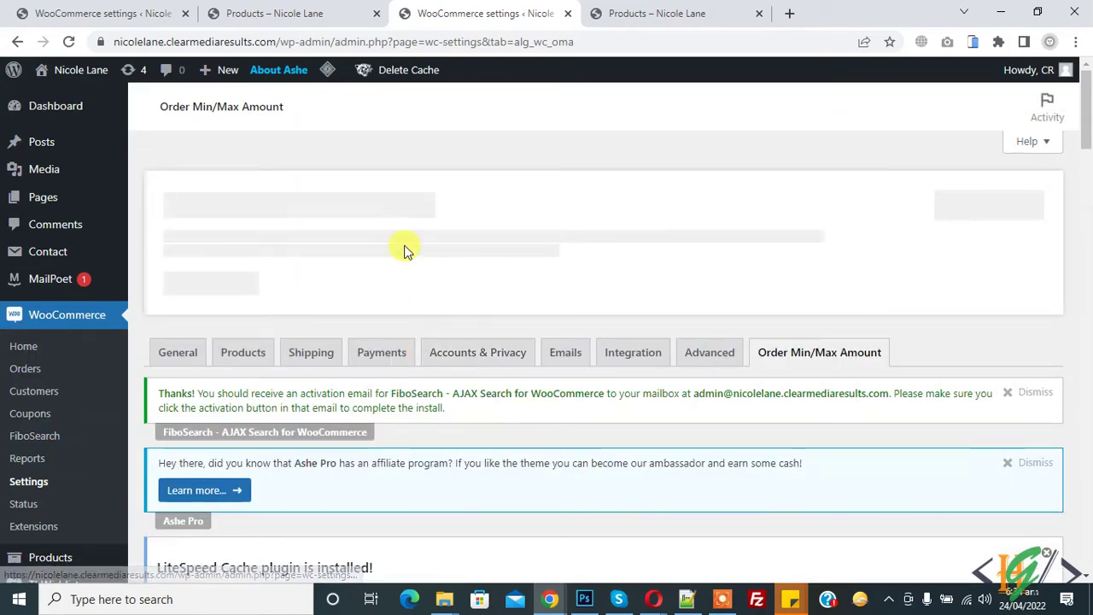
# In the Amounts section, enter Min sum 50 and Max sum 1000, then save.
pyautogui.scroll(-8, 403, 248)
pyautogui.scroll(-2, 406, 253)
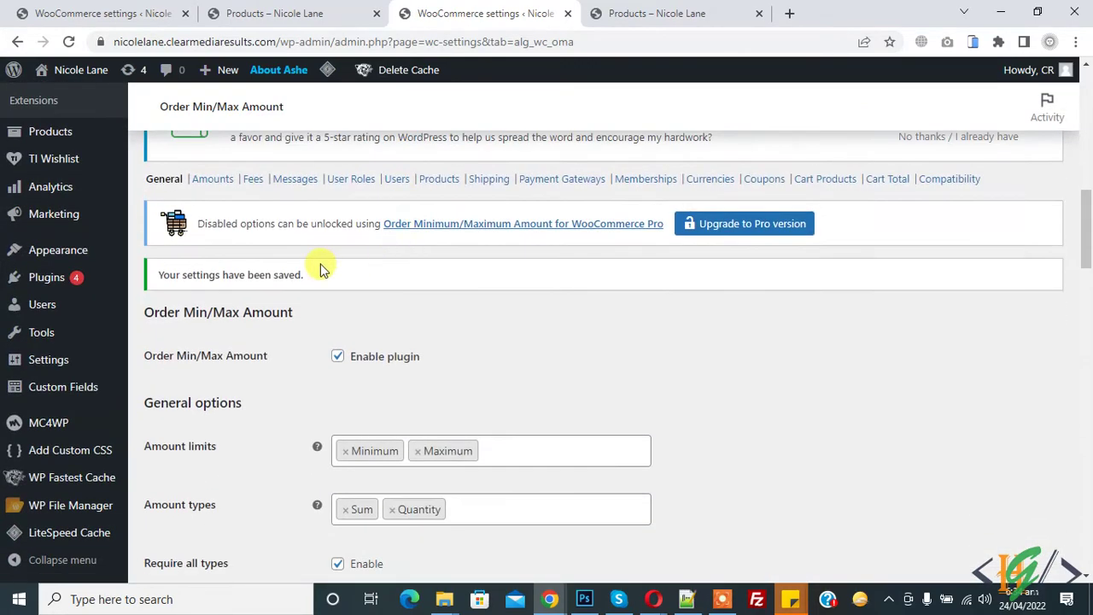
pyautogui.click(214, 181)
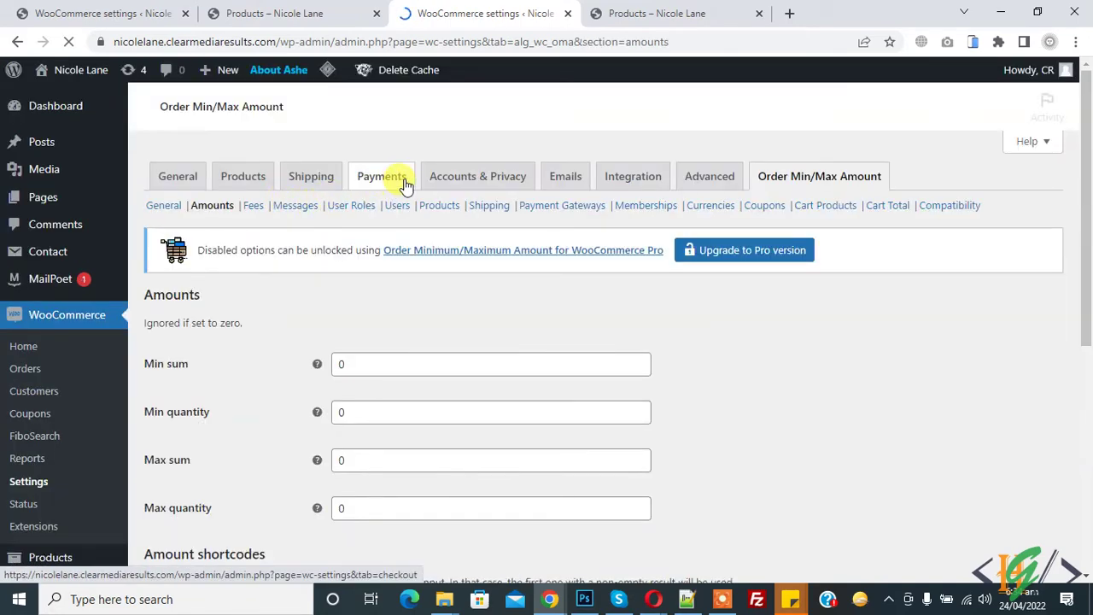
pyautogui.scroll(-8, 409, 183)
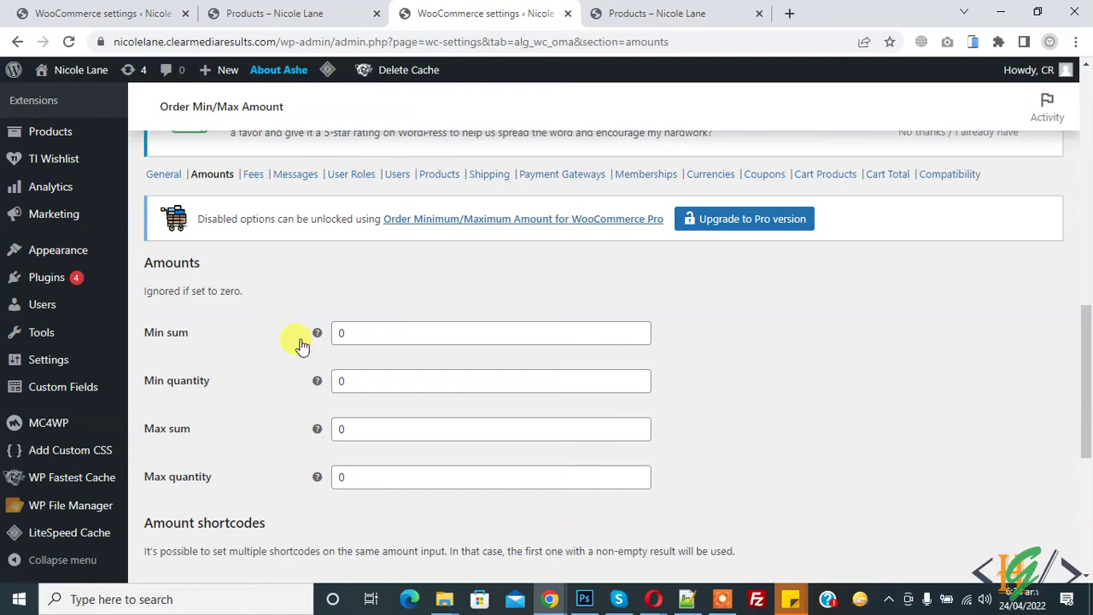
pyautogui.doubleClick(359, 331)
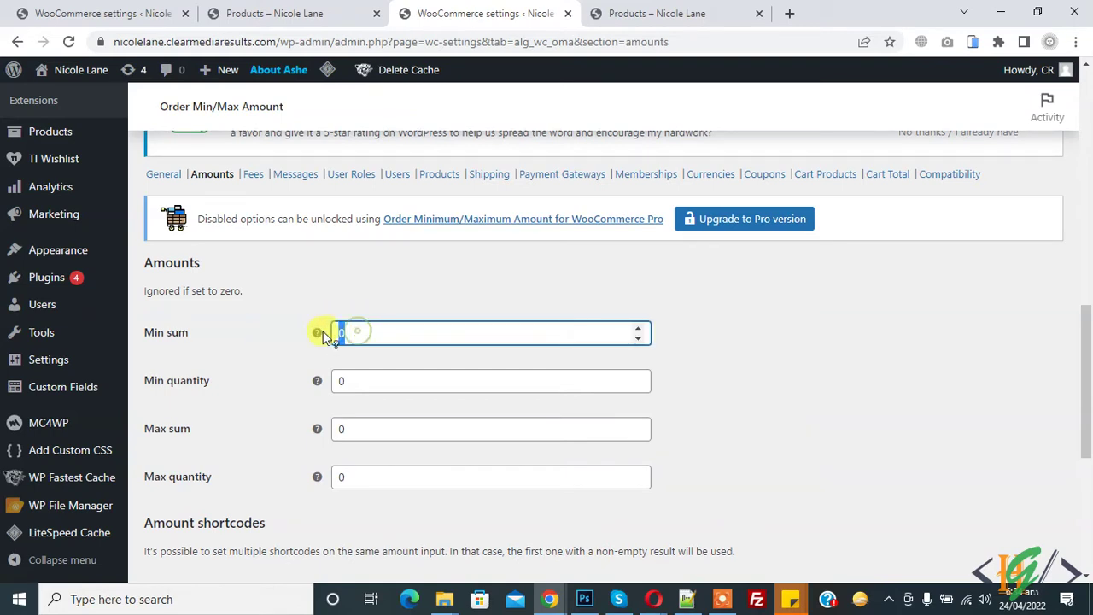
pyautogui.write('30')
pyautogui.press('Tab')
pyautogui.press('Tab')
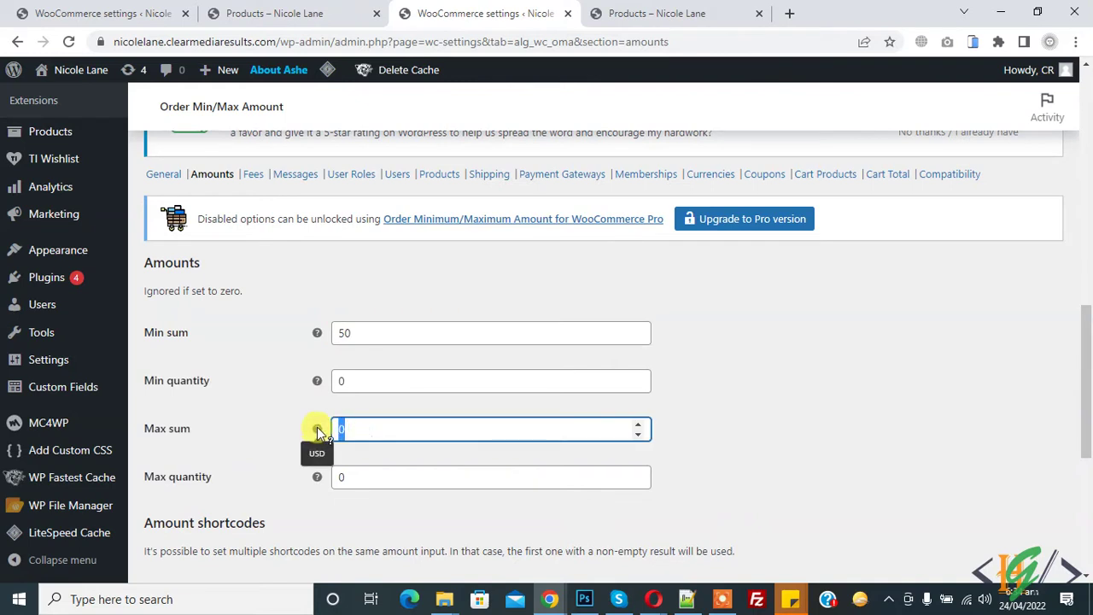
pyautogui.write('1000')
pyautogui.click(286, 293)
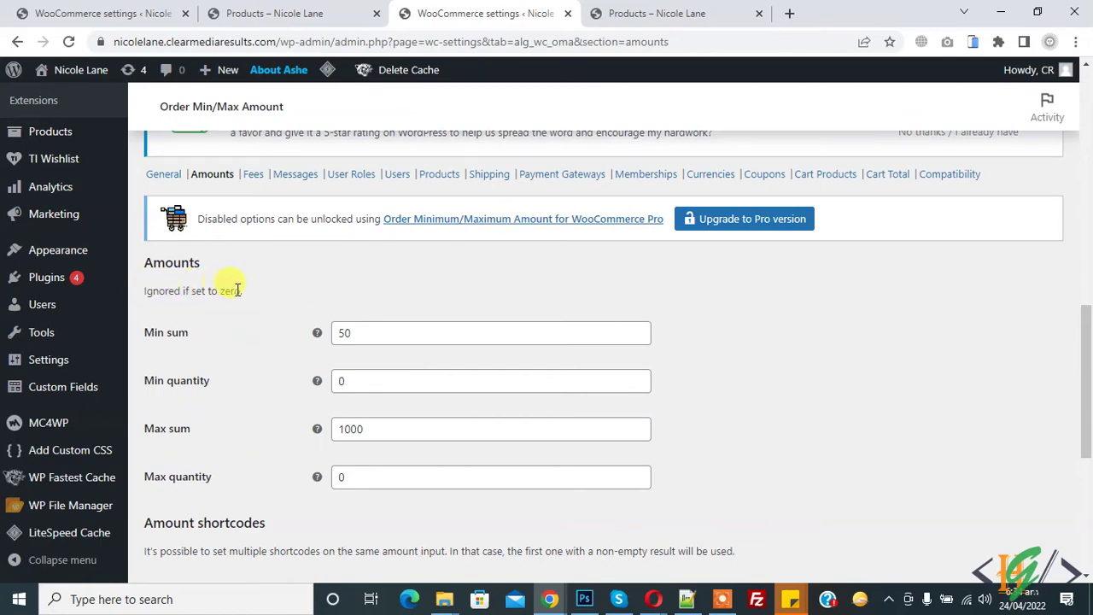
pyautogui.scroll(-5, 401, 297)
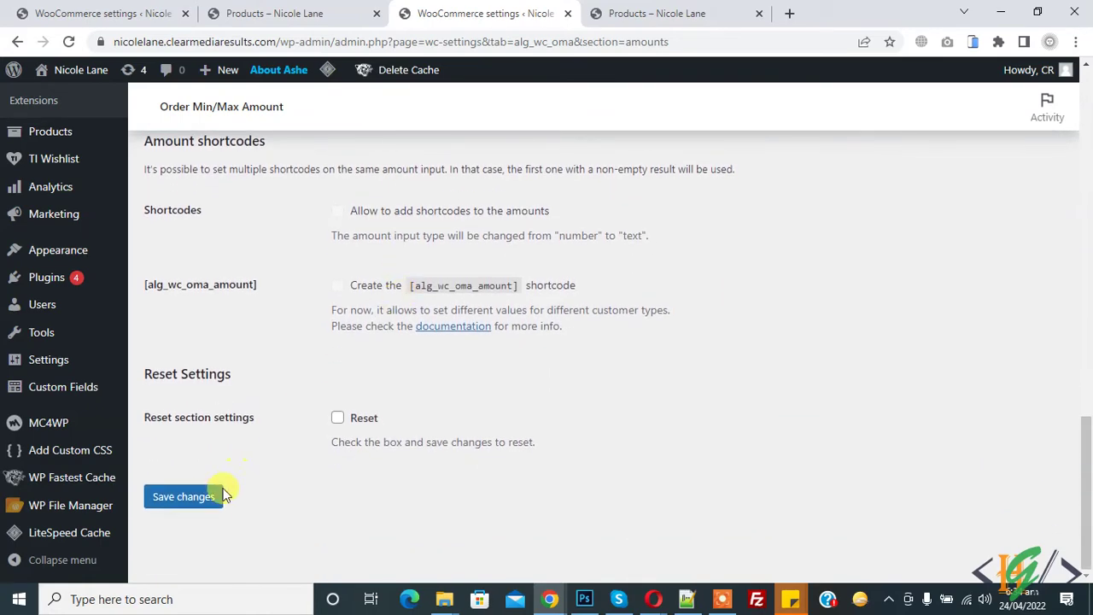
pyautogui.click(208, 500)
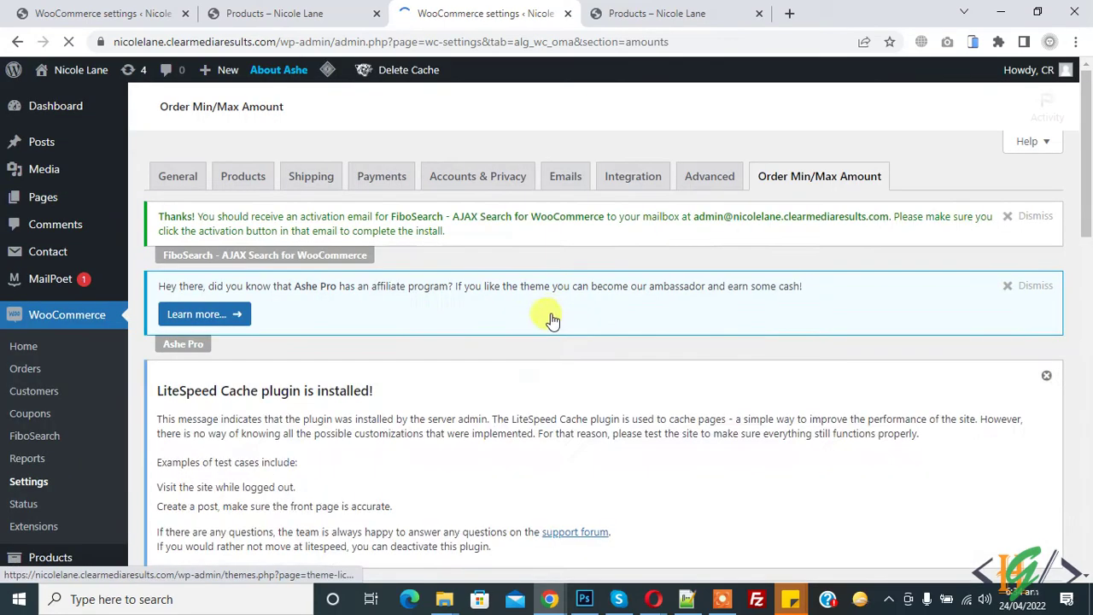
# In the Messages section, display messages on an empty cart and enable cart notices.
pyautogui.scroll(-8, 519, 333)
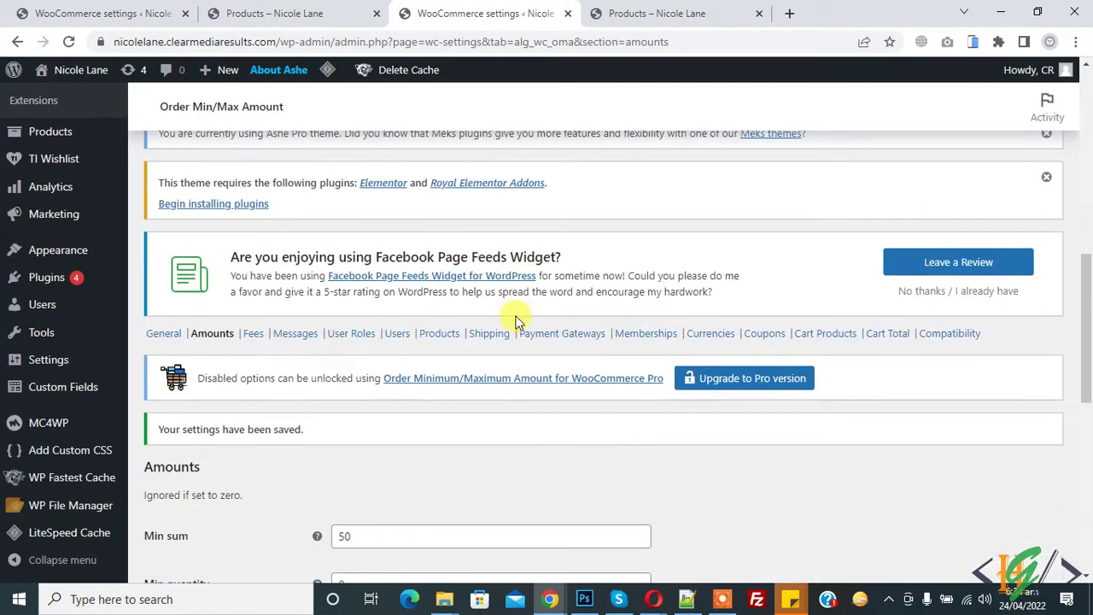
pyautogui.scroll(-1, 491, 361)
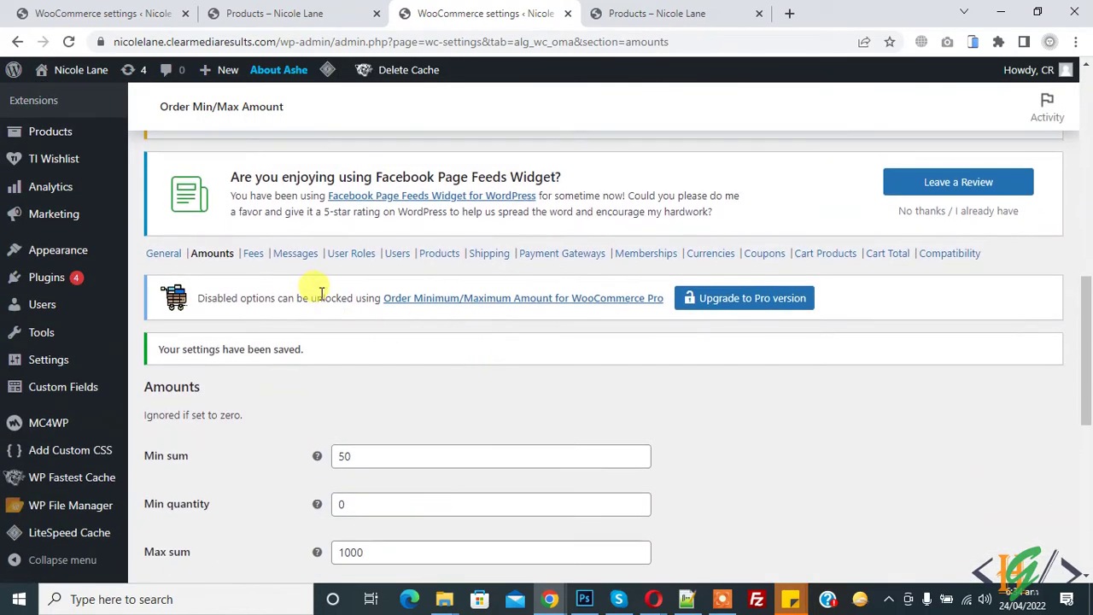
pyautogui.click(296, 254)
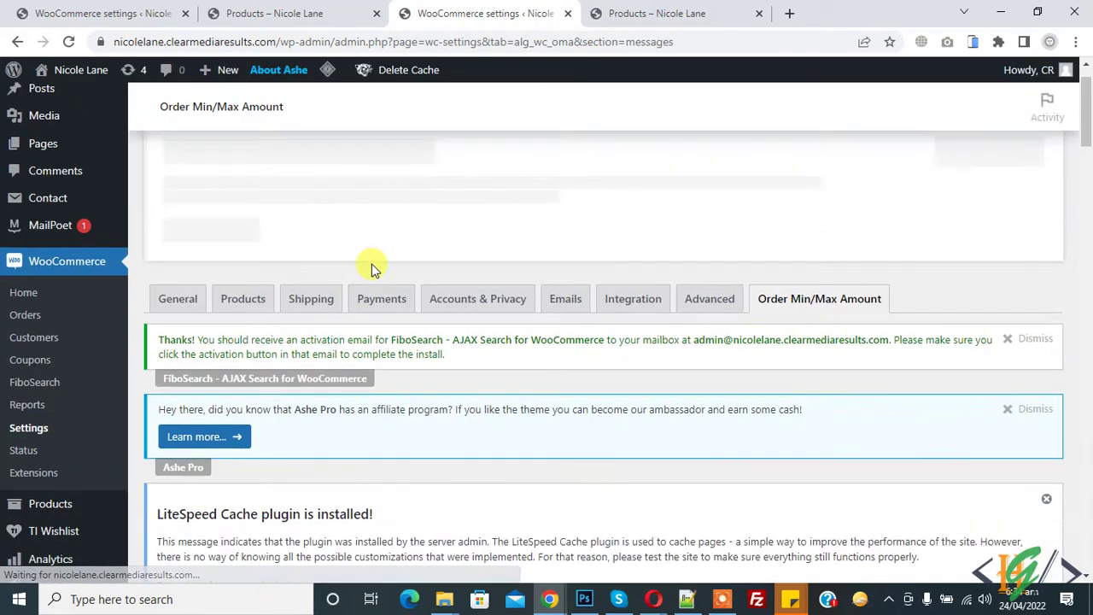
pyautogui.scroll(-10, 371, 267)
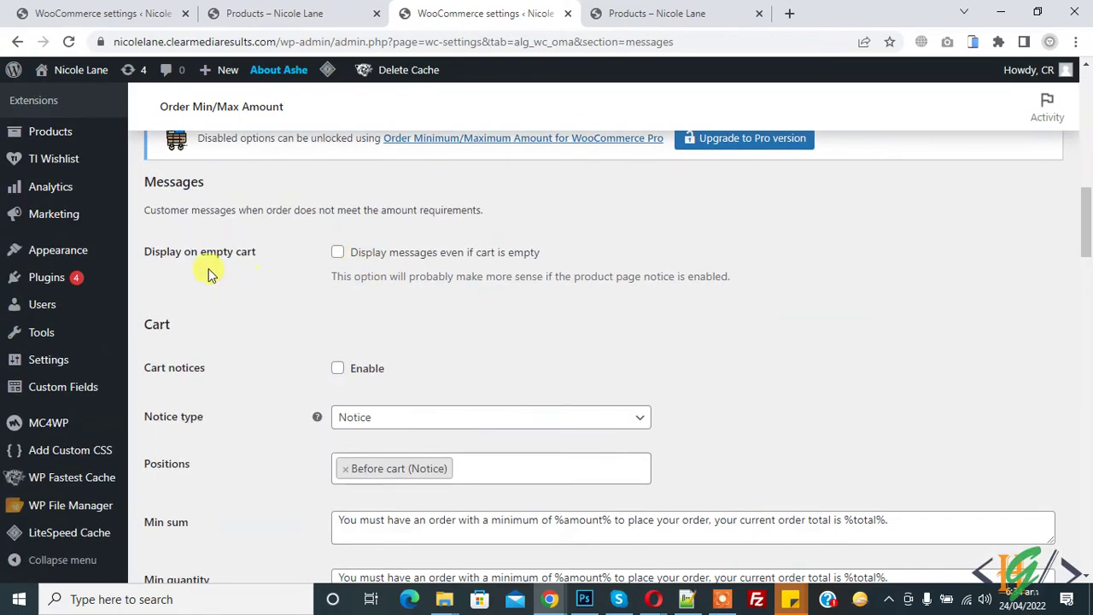
pyautogui.moveTo(145, 253); pyautogui.dragTo(249, 253)
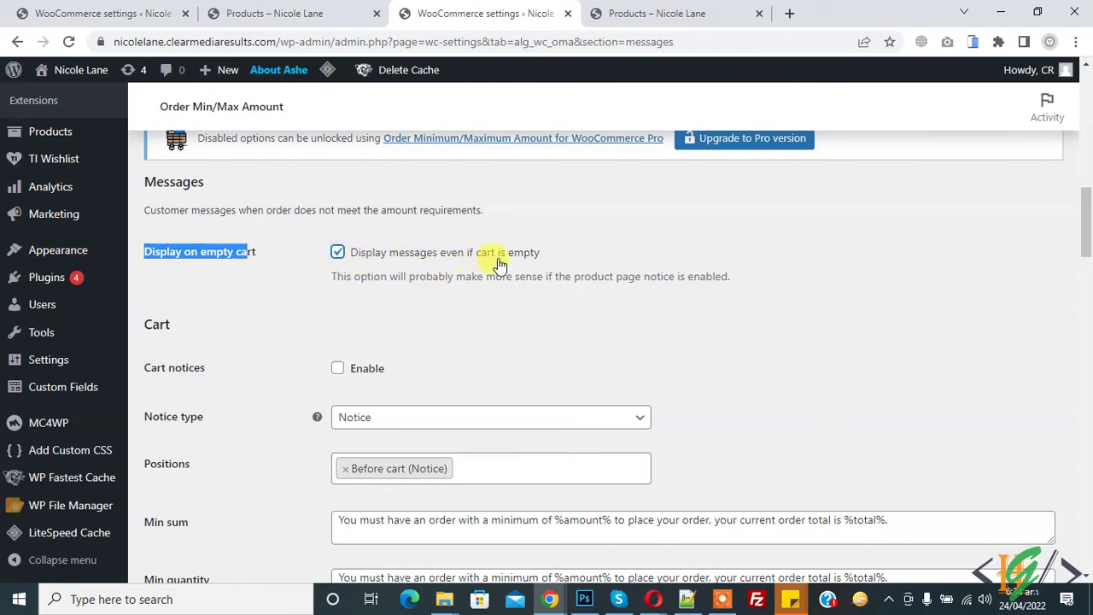
pyautogui.scroll(-1, 286, 274)
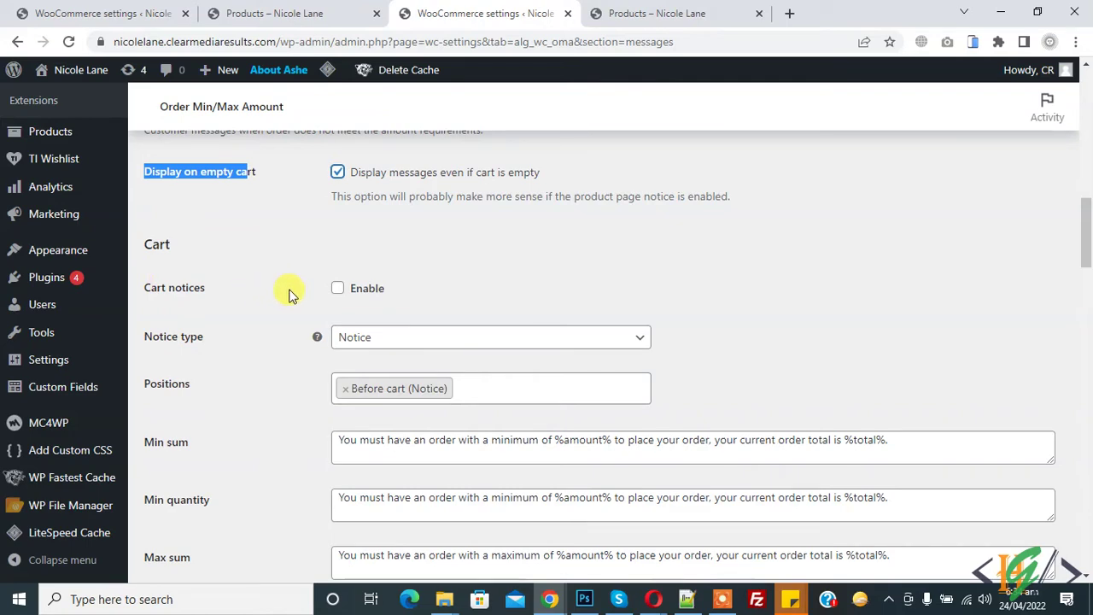
pyautogui.click(336, 292)
pyautogui.scroll(-2, 419, 290)
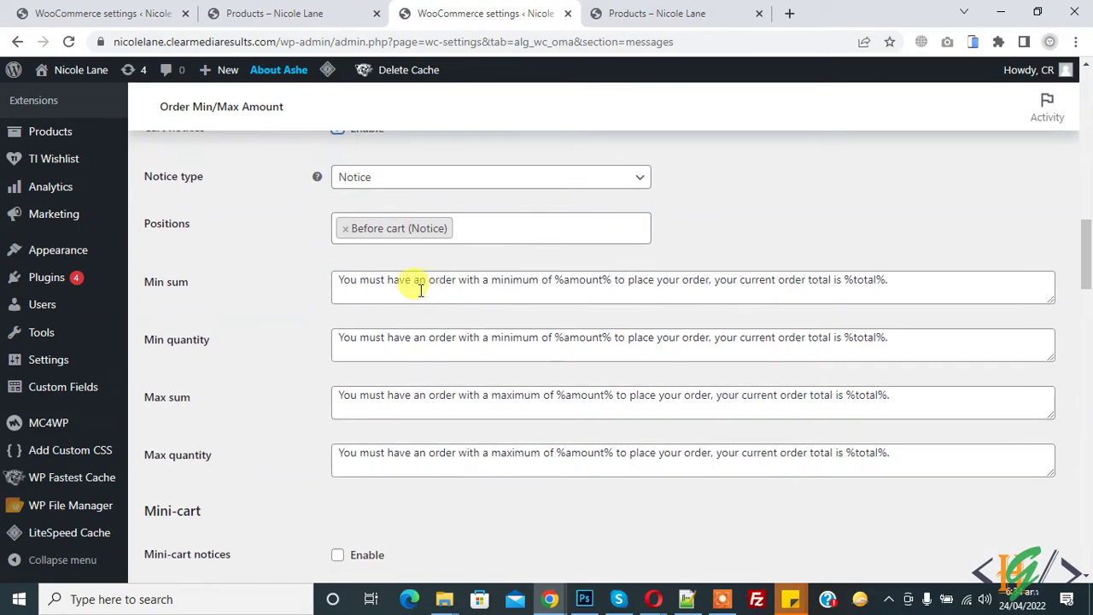
# Keep the cart notice position at 'Before cart (Notice)' and enable product page notices.
pyautogui.click(461, 232)
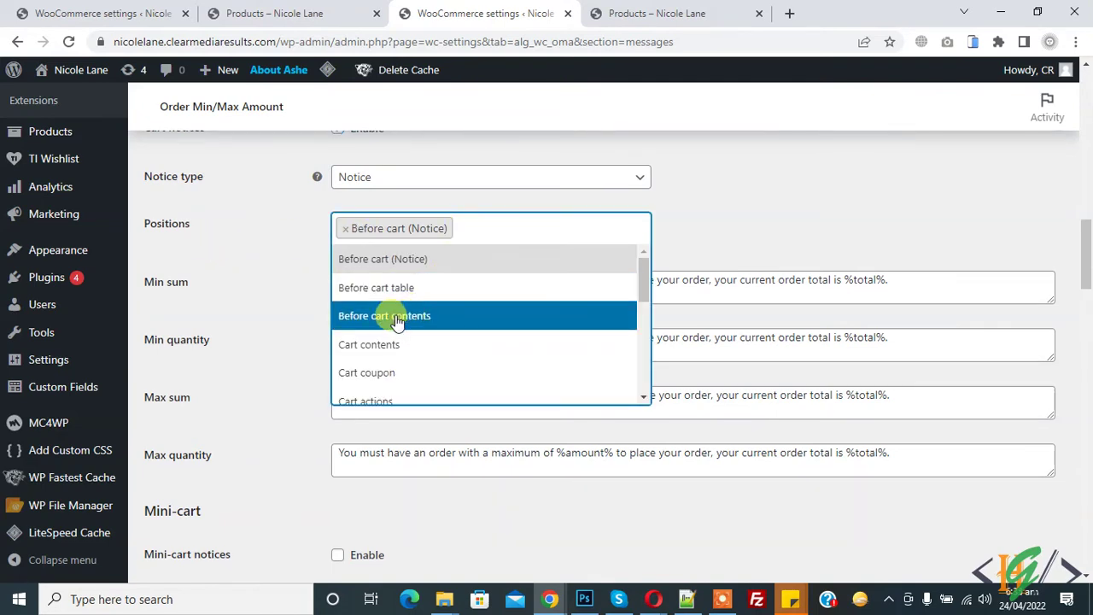
pyautogui.click(283, 247)
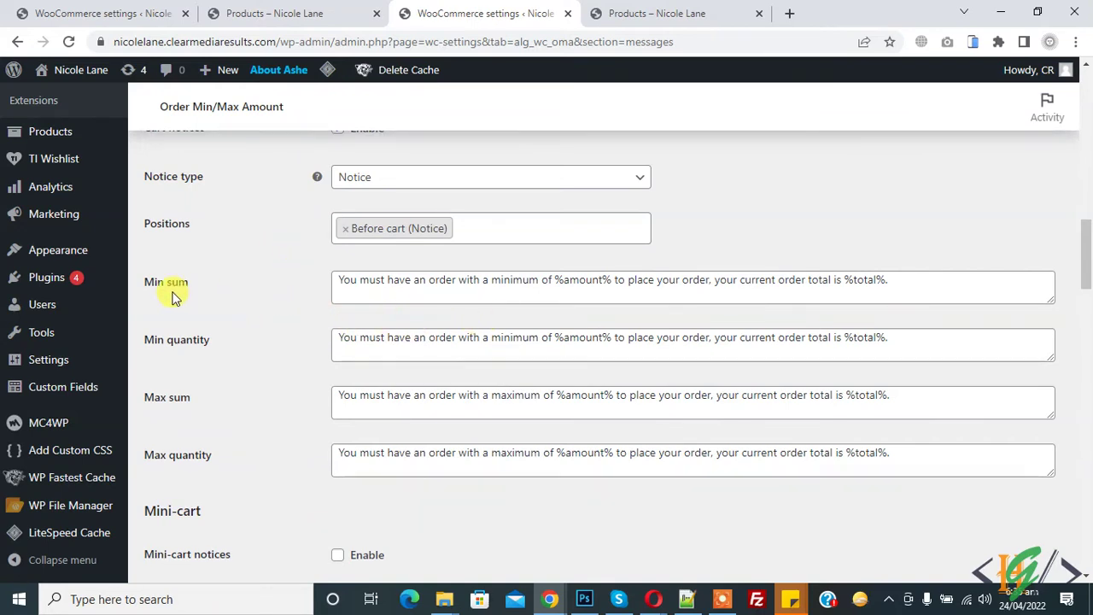
pyautogui.scroll(-3, 287, 277)
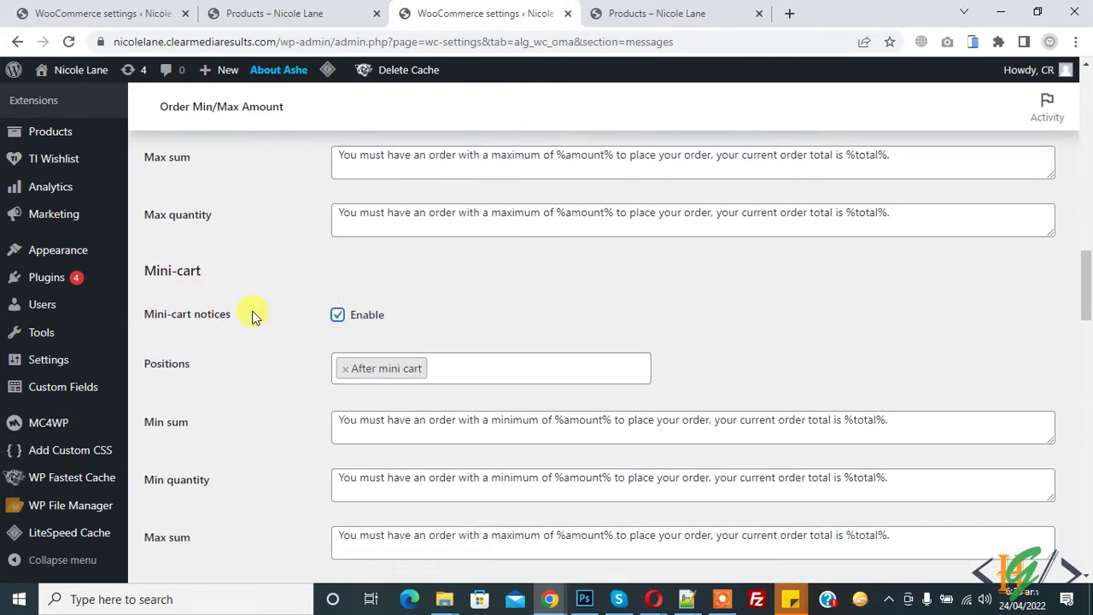
pyautogui.scroll(-4, 399, 278)
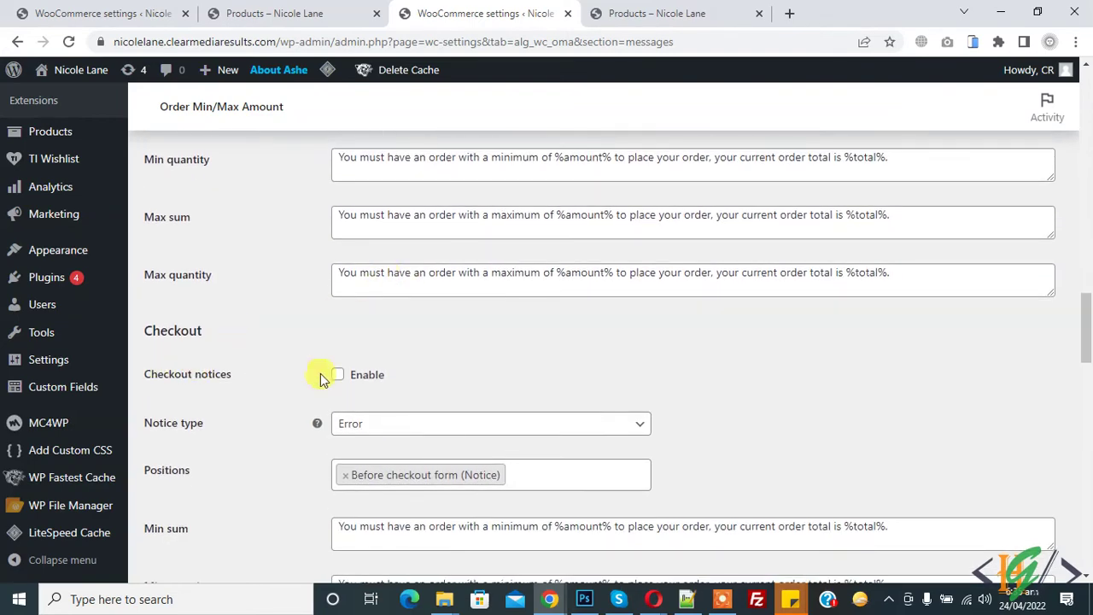
pyautogui.scroll(-7, 442, 290)
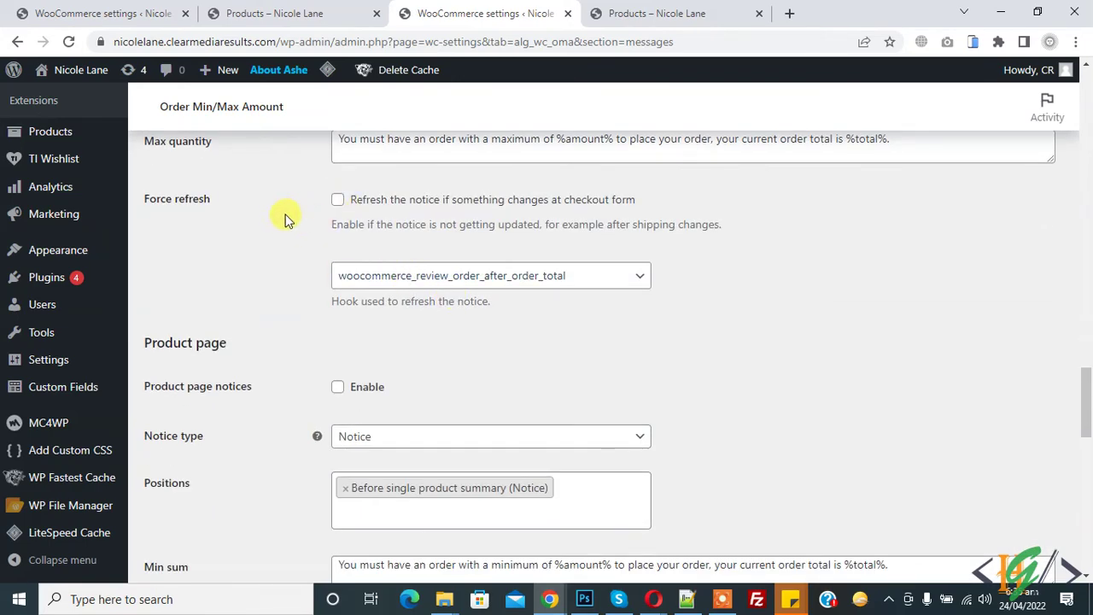
pyautogui.scroll(-2, 287, 217)
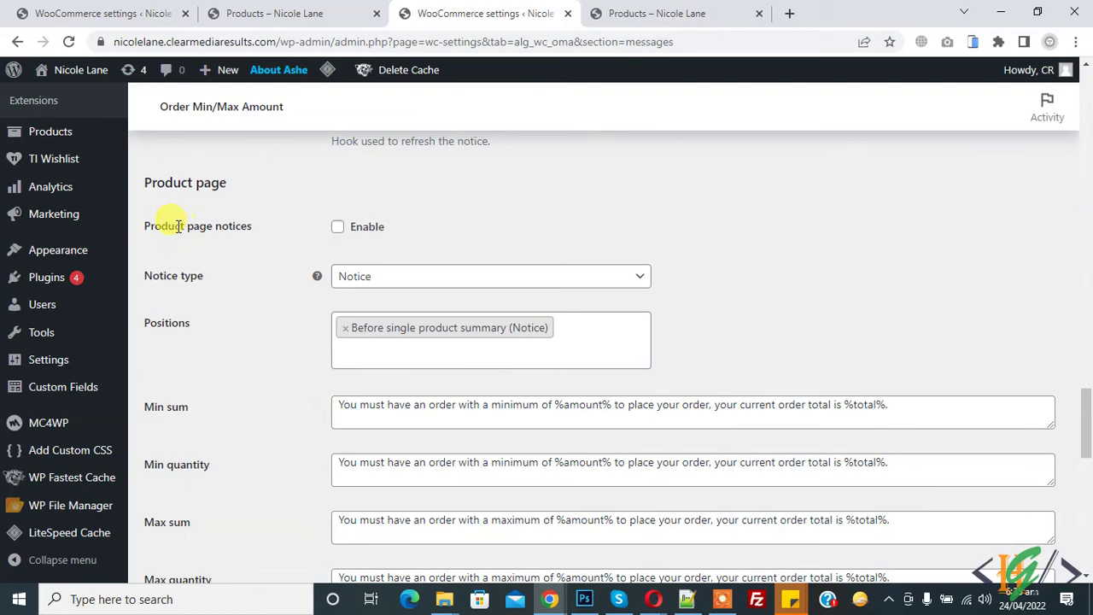
pyautogui.click(336, 228)
# Save the Messages settings and switch to the storefront Shop page.
pyautogui.scroll(-2, 410, 244)
pyautogui.scroll(-8, 410, 246)
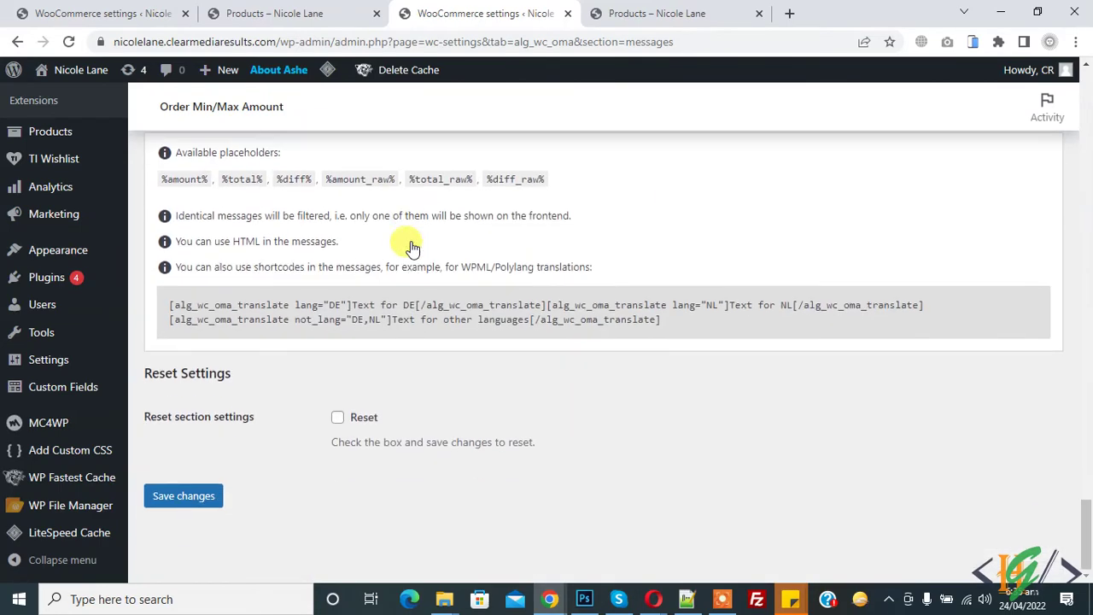
pyautogui.click(175, 499)
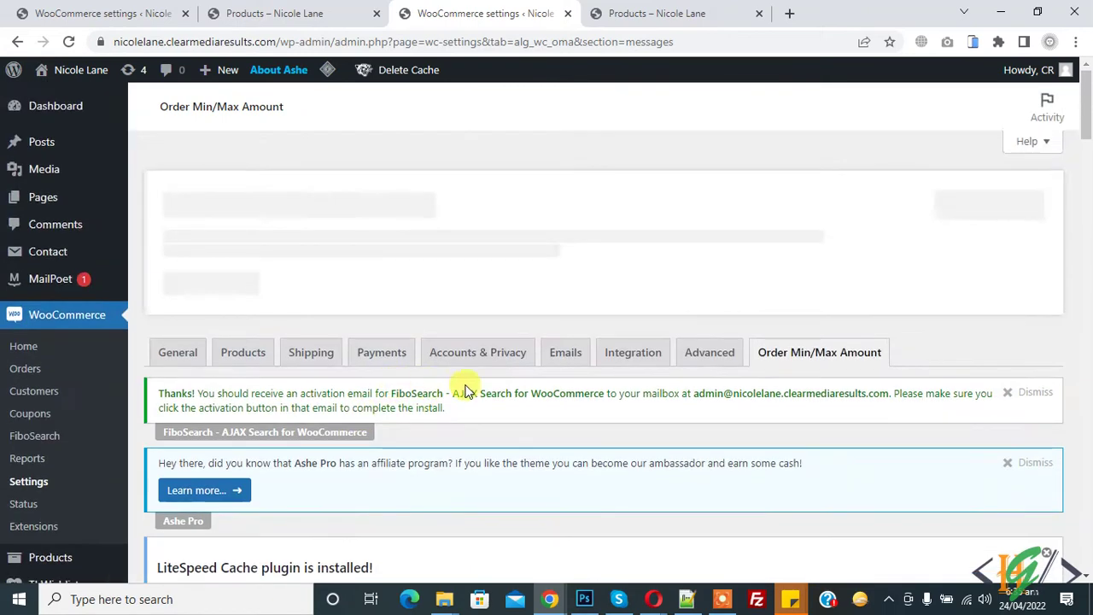
pyautogui.scroll(-5, 610, 314)
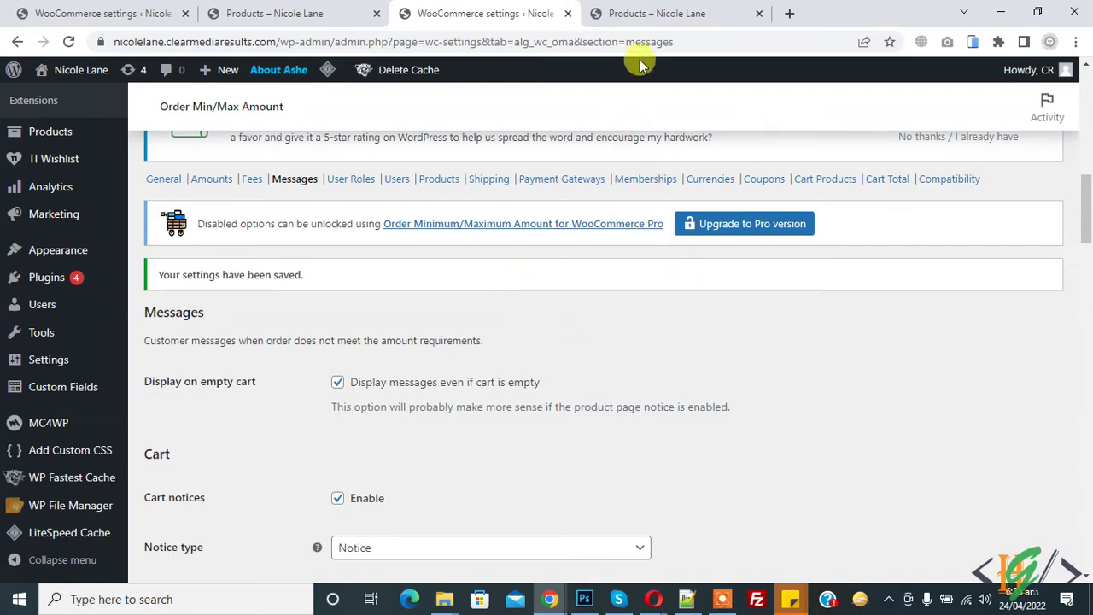
pyautogui.click(654, 19)
# Reload the shop and open Pink Sweater to see the $50.00 minimum notice against $36.00.
pyautogui.scroll(-3, 136, 248)
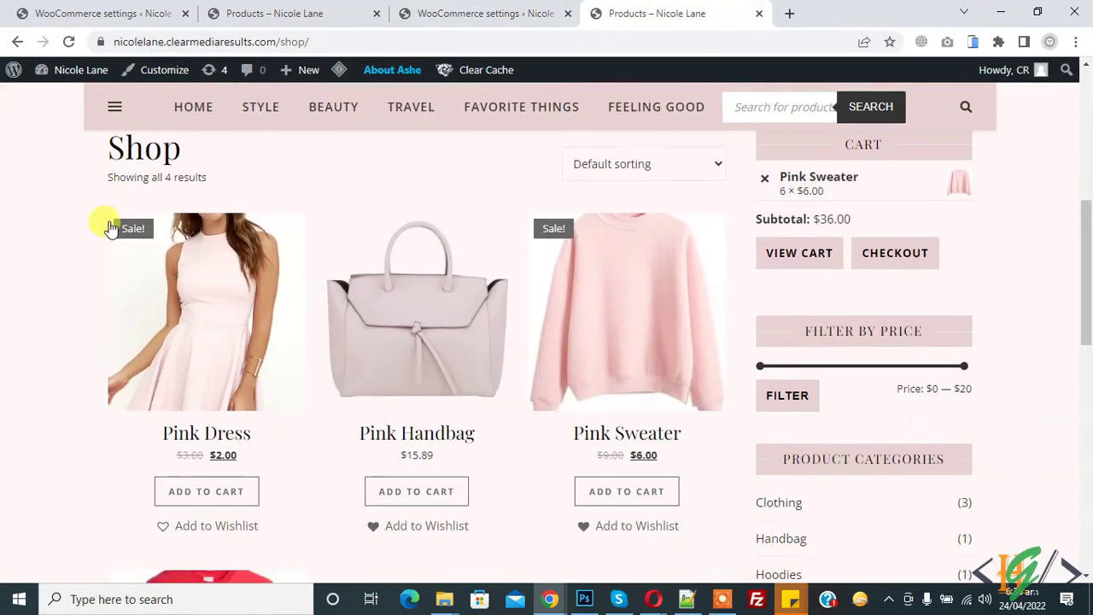
pyautogui.click(68, 41)
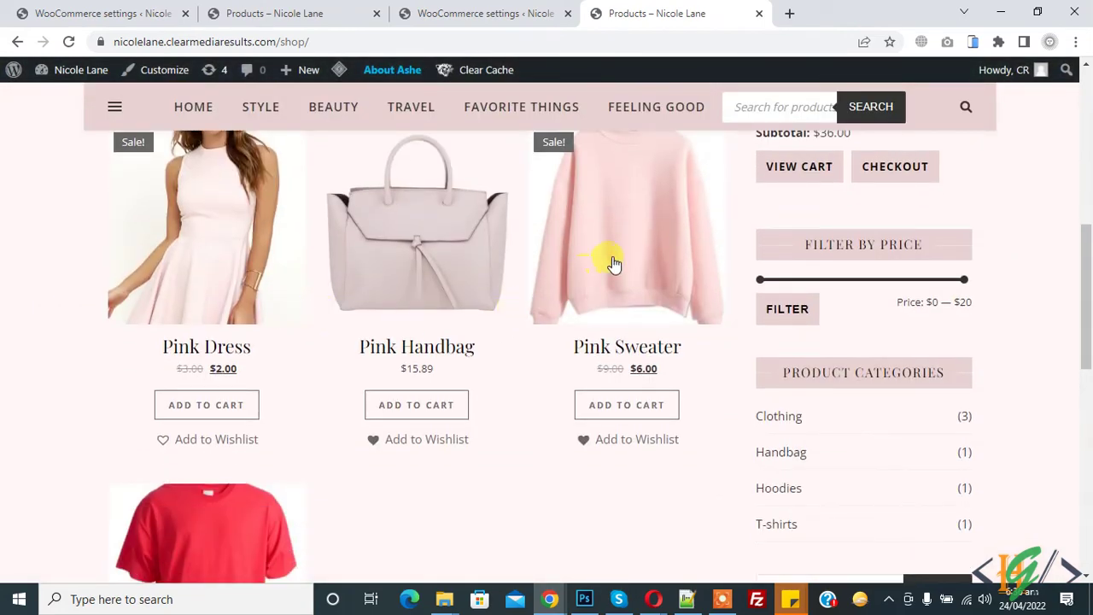
pyautogui.click(626, 270)
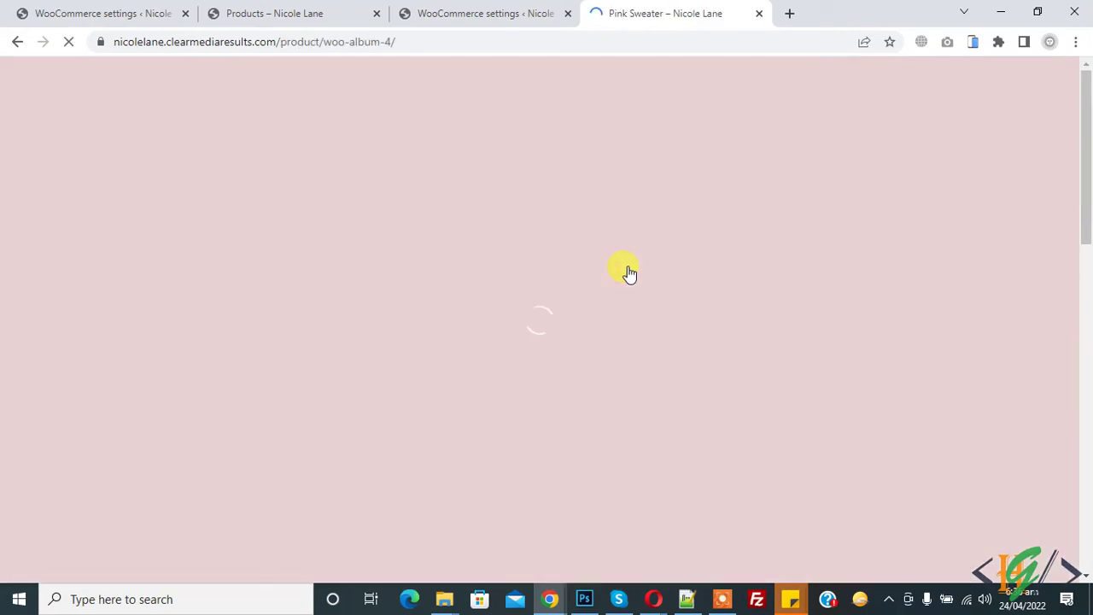
pyautogui.scroll(-5, 3, 304)
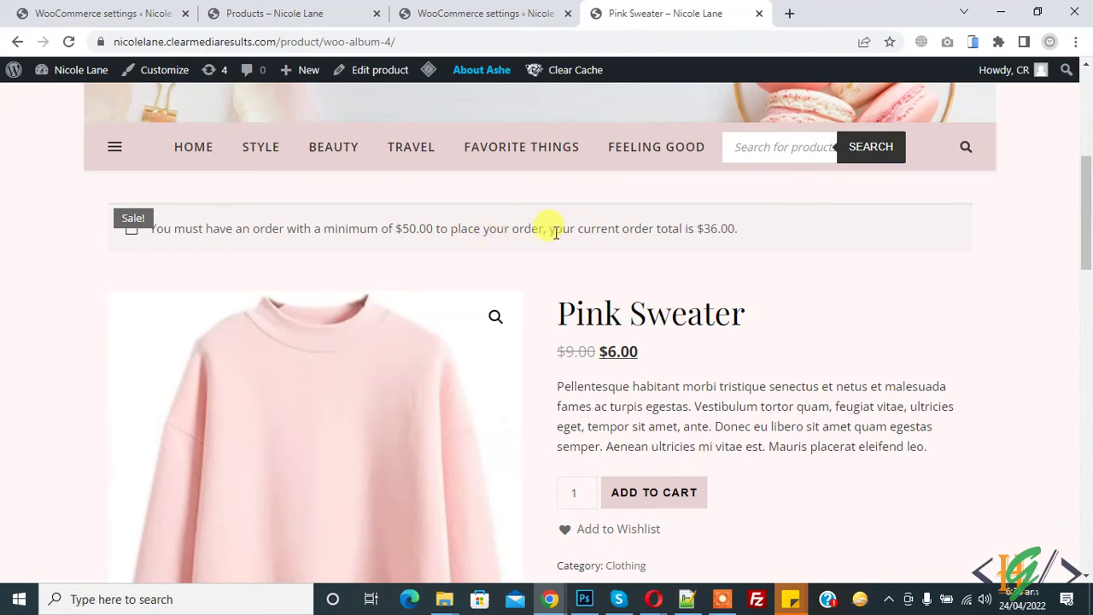
pyautogui.moveTo(555, 231); pyautogui.dragTo(698, 229)
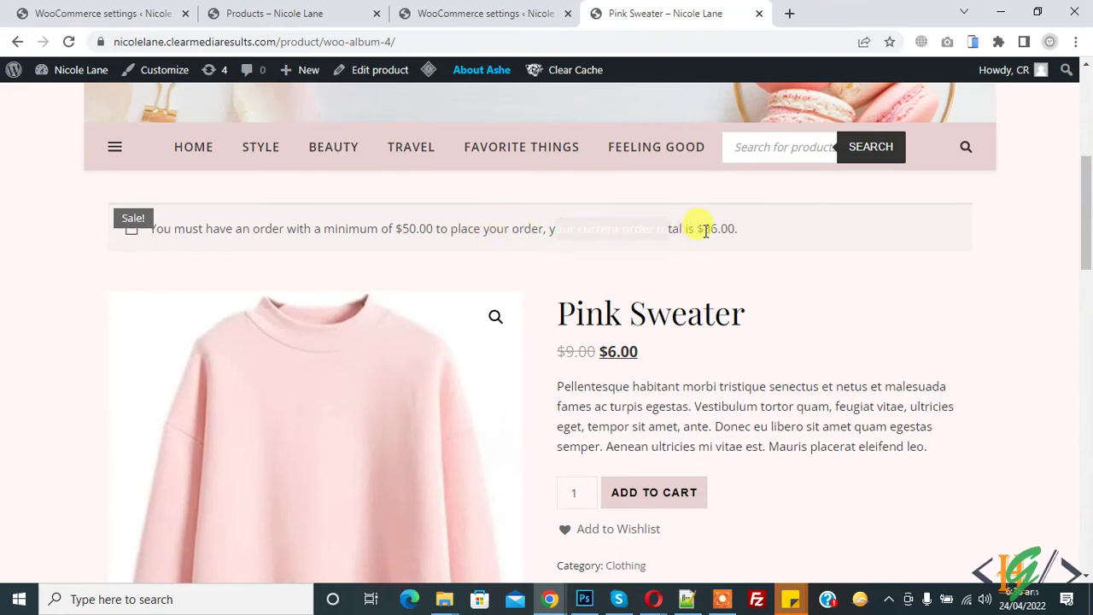
pyautogui.scroll(-4, 94, 305)
pyautogui.scroll(2, 370, 317)
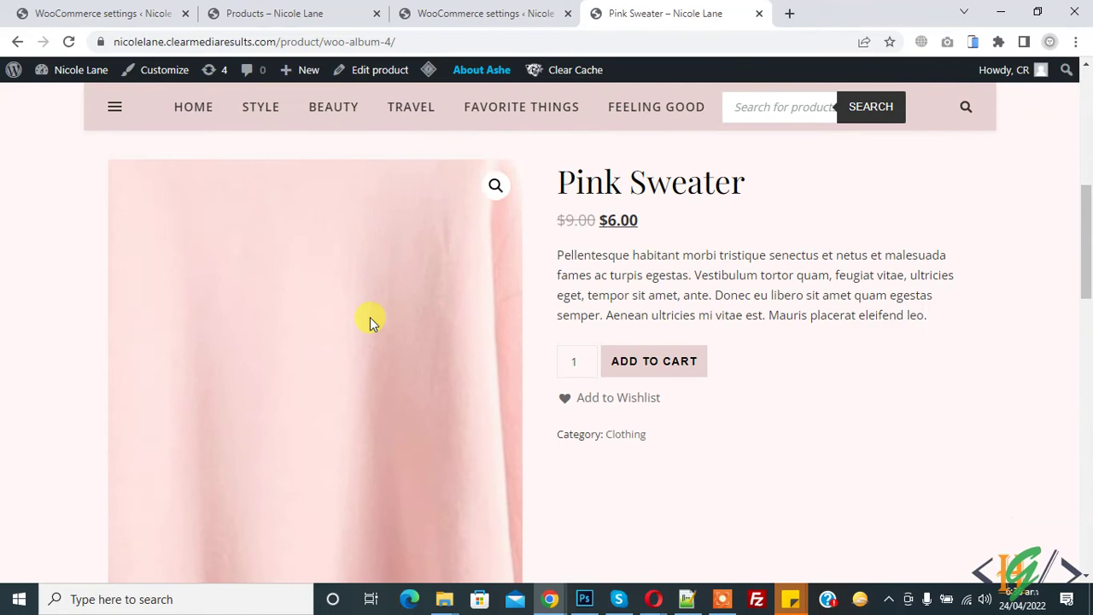
pyautogui.scroll(6, 539, 318)
# Open the cart and review the $50.00 minimum warning for six Pink Sweaters totalling $36.00.
pyautogui.click(411, 109)
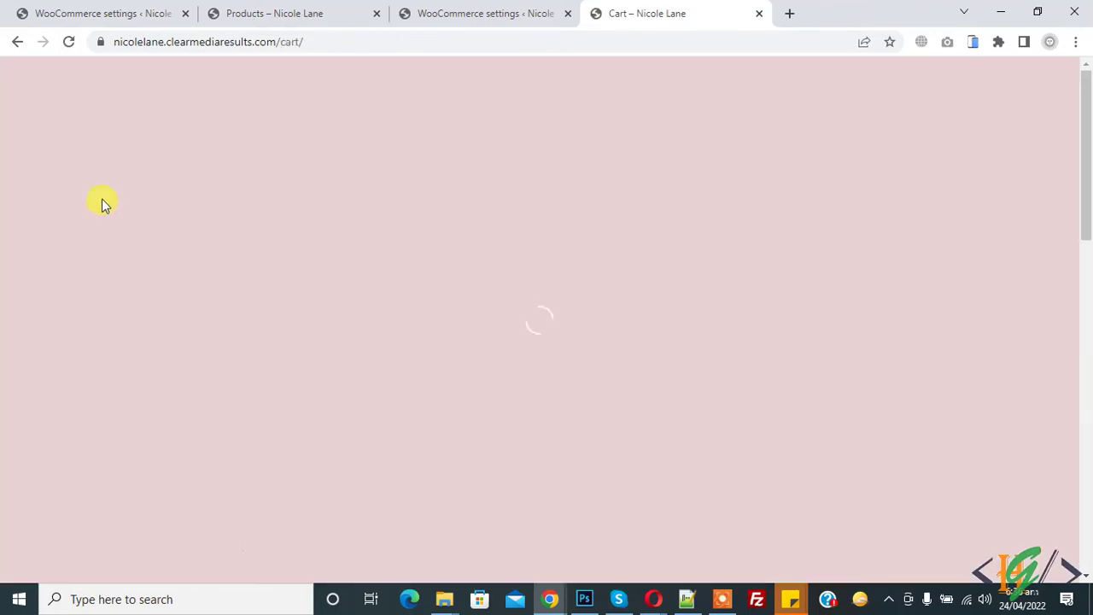
pyautogui.scroll(-5, 100, 204)
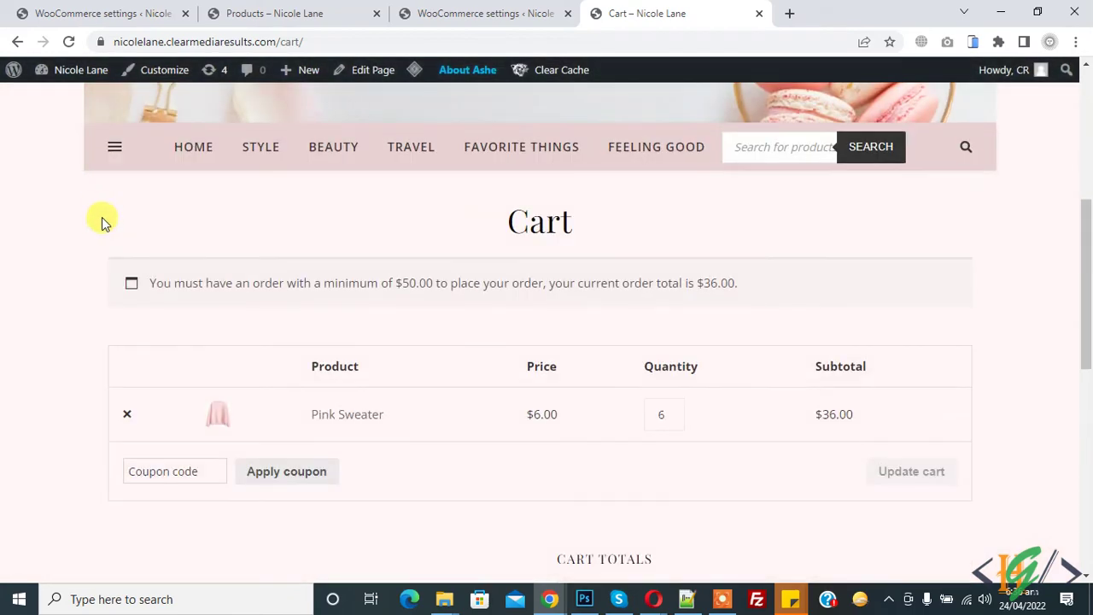
pyautogui.moveTo(152, 282); pyautogui.dragTo(284, 283)
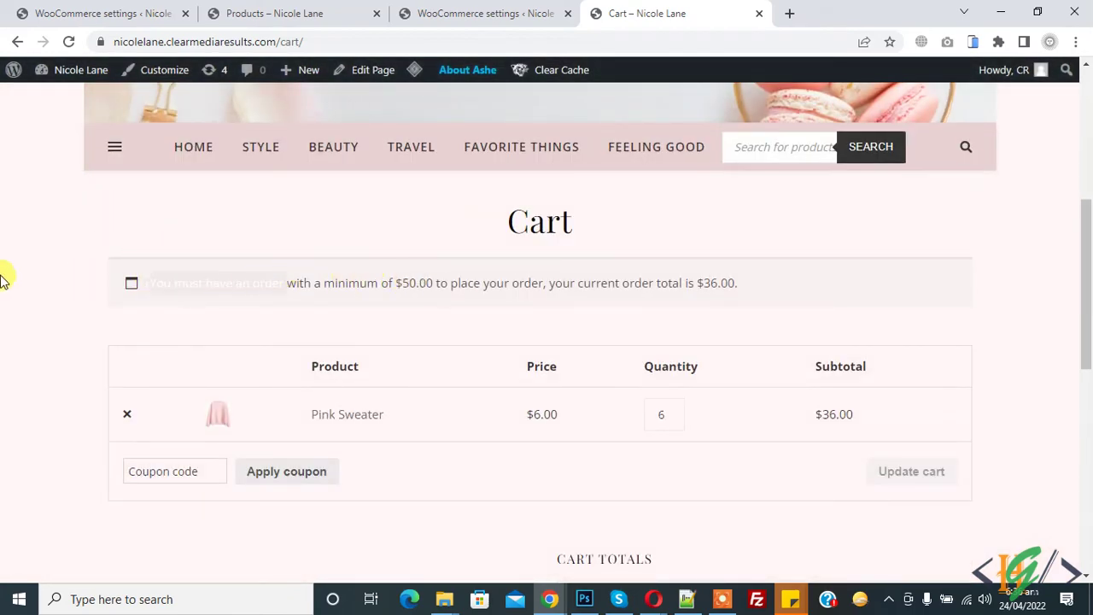
pyautogui.scroll(-4, 455, 292)
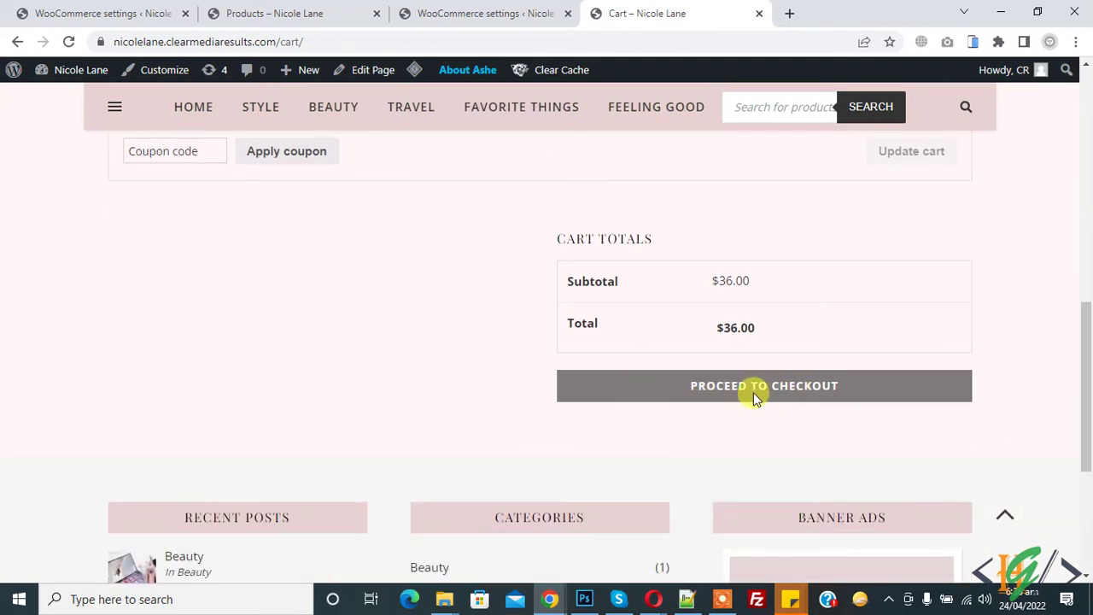
pyautogui.scroll(4, 427, 330)
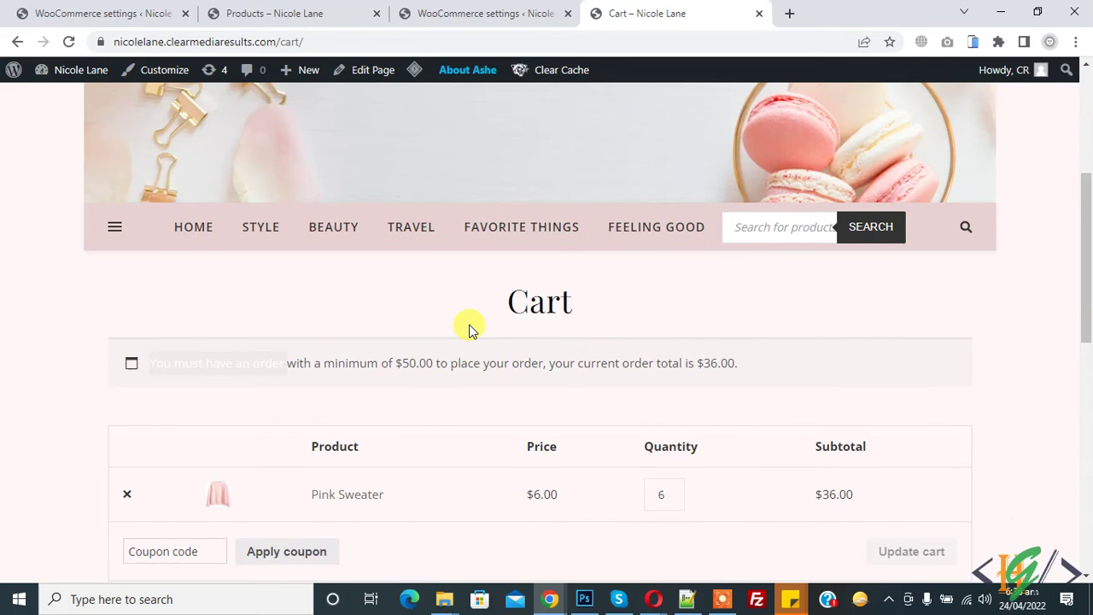
pyautogui.scroll(-5, 476, 295)
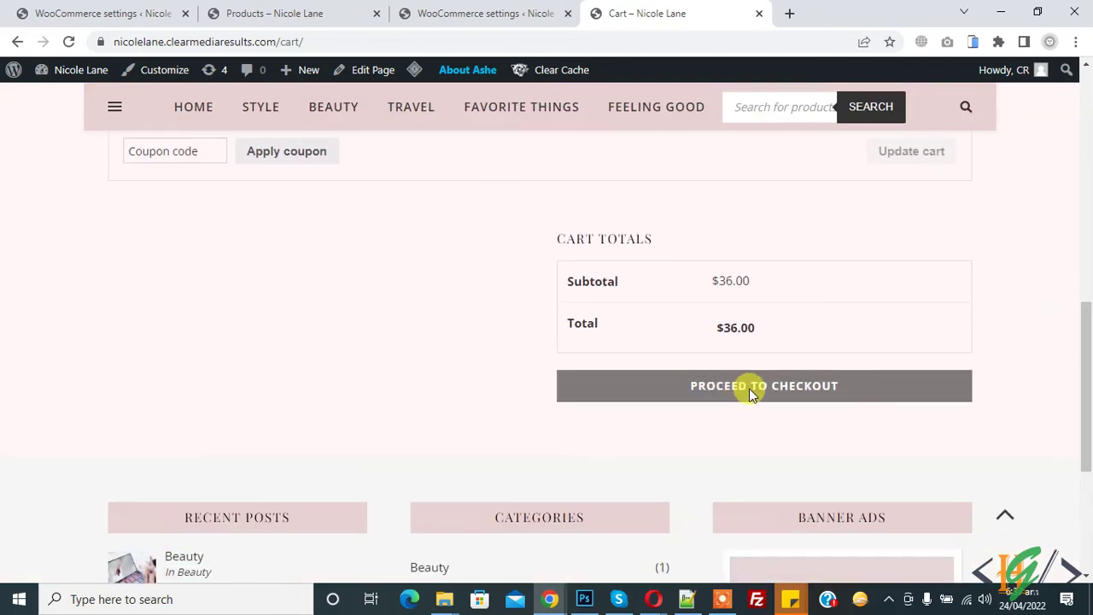
pyautogui.scroll(5, 610, 383)
pyautogui.scroll(-3, 607, 384)
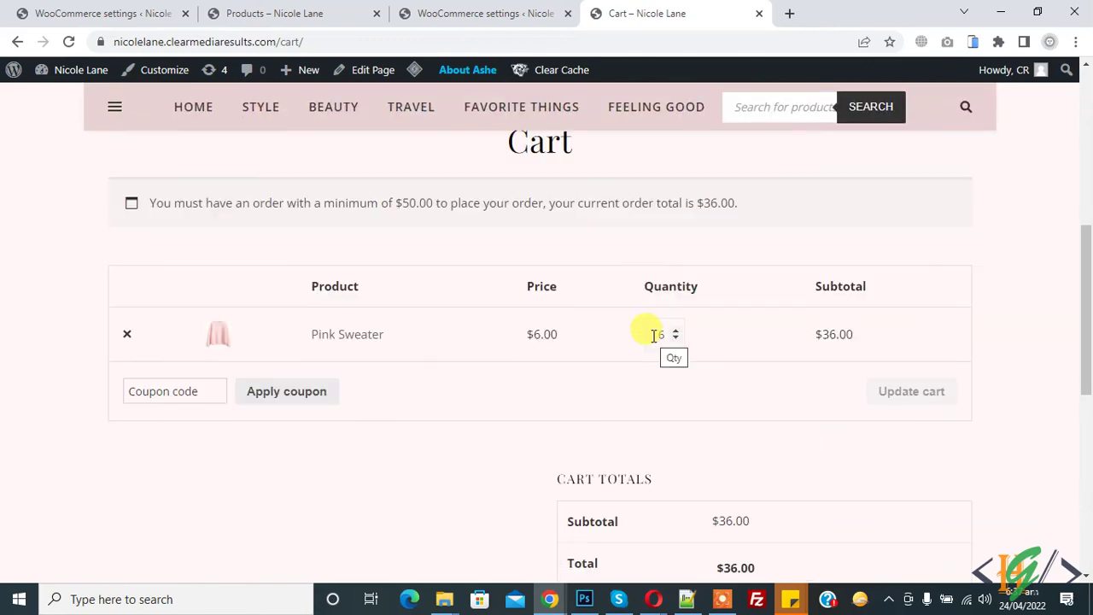
# Add a 1 to the Pink Sweater quantity, making it read 11, and update the cart.
pyautogui.click(654, 335)
pyautogui.write('11')
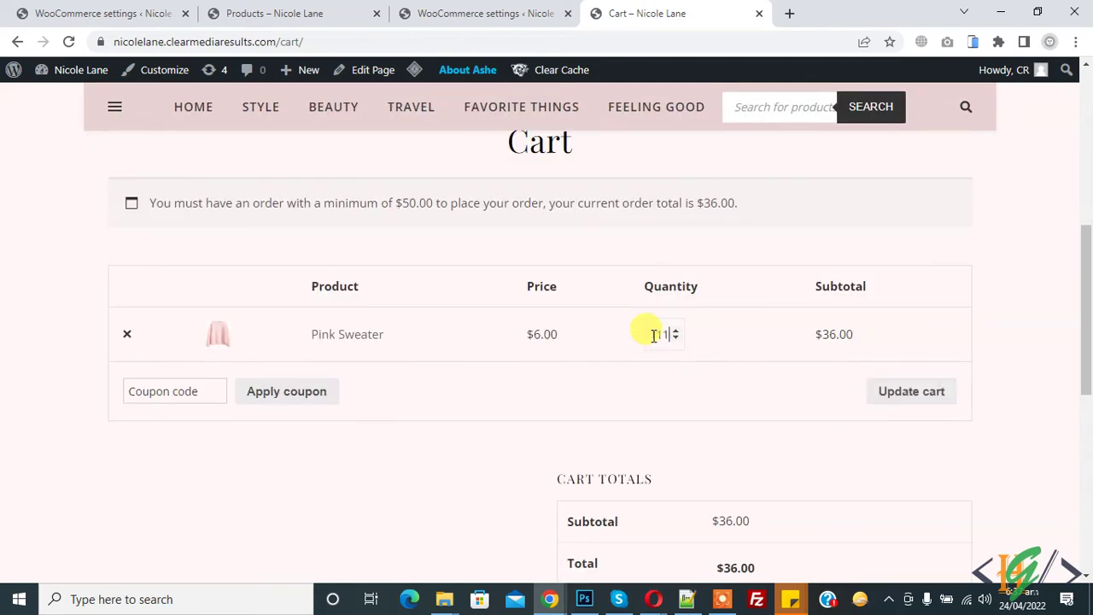
pyautogui.click(905, 395)
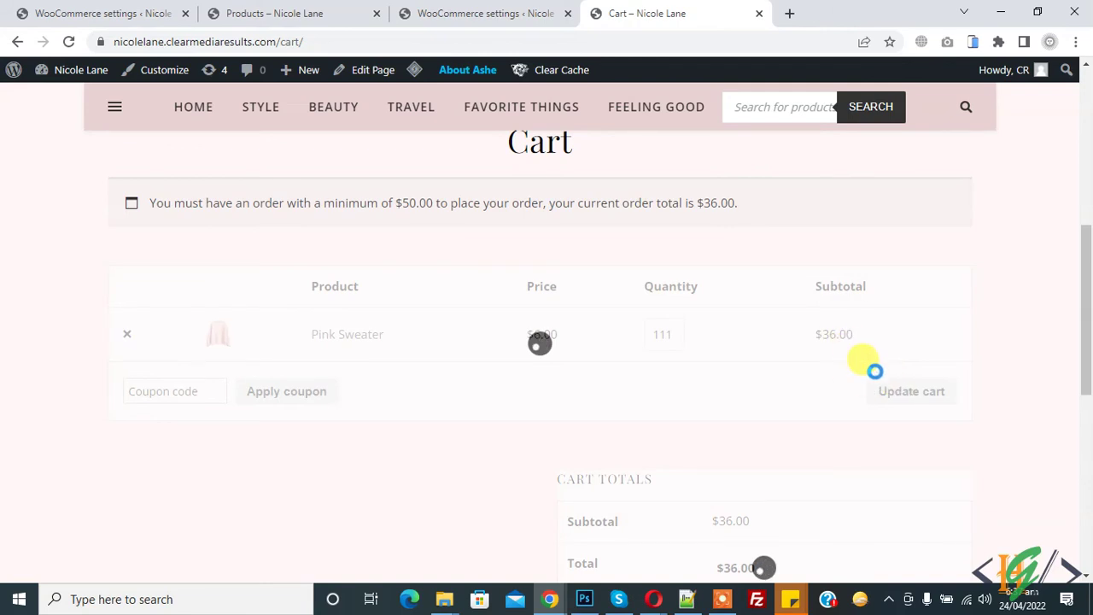